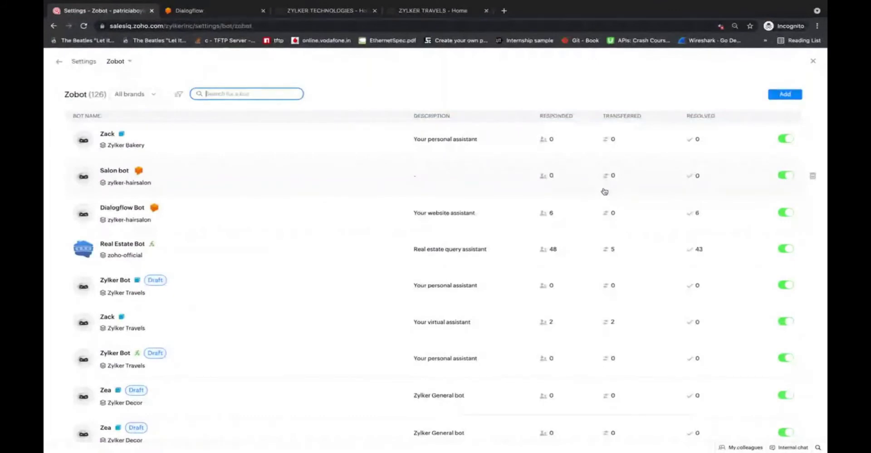
Add a new bot named Zylker Bot on the SalesIQ Scripts platform and continue to its profile
{"action": "left_click", "coordinate": [790, 97]}
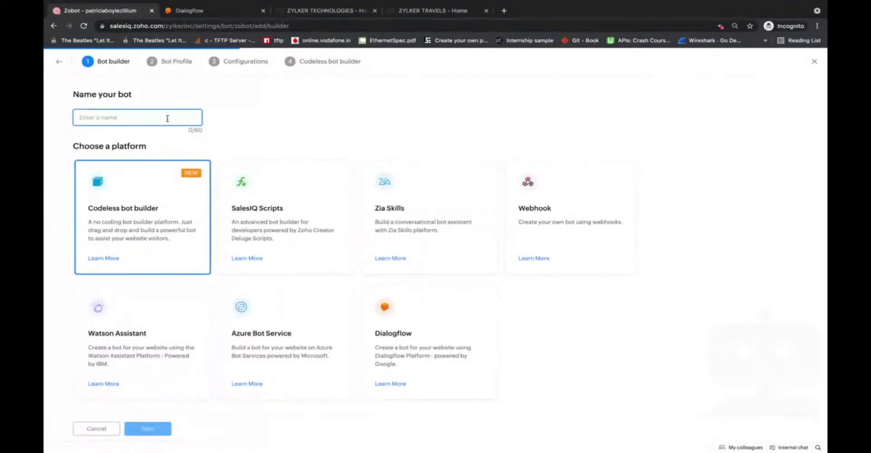
{"action": "type", "text": "Zyl"}
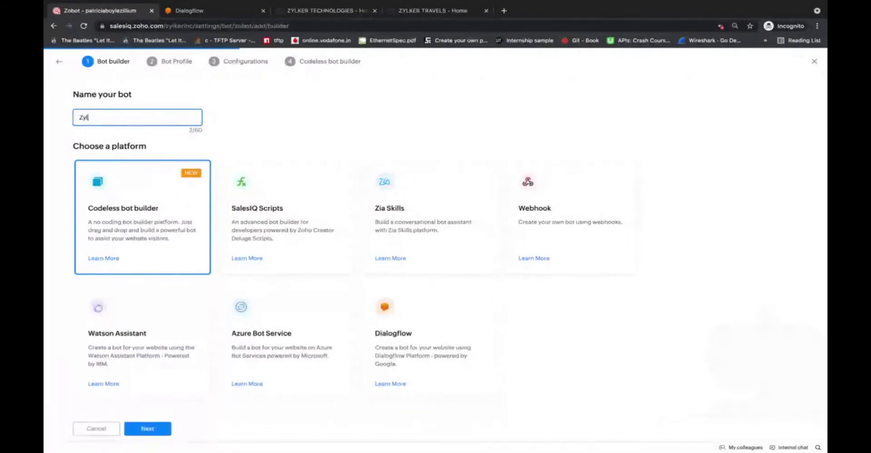
{"action": "type", "text": "ker Bot"}
{"action": "left_click", "coordinate": [281, 210]}
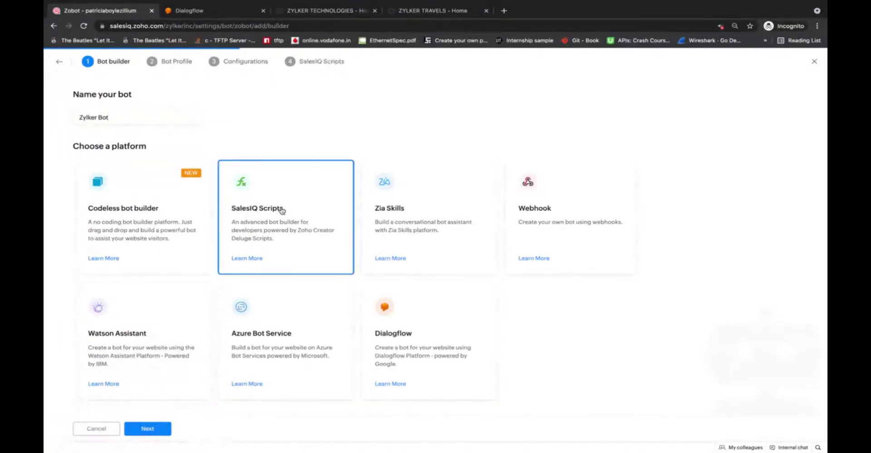
{"action": "left_click", "coordinate": [148, 429]}
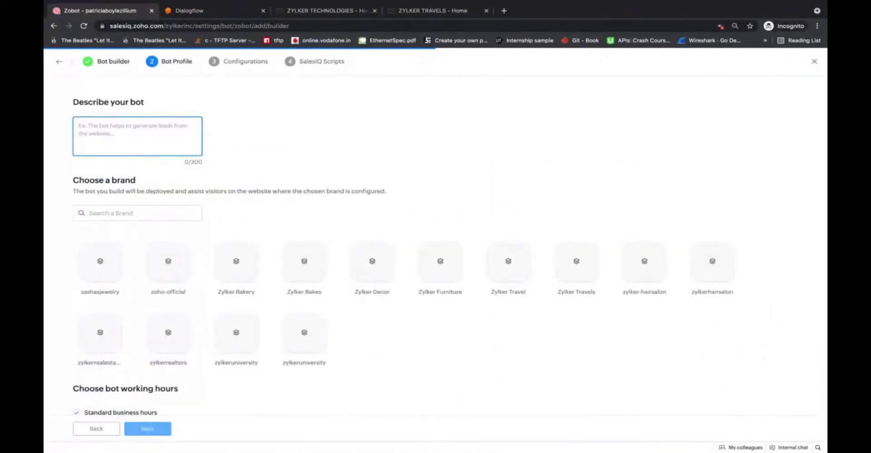
Describe the bot as "Your personal assistant for the day :)" and choose Zylker Decor as its brand
{"action": "type", "text": "Your personal assistant f"}
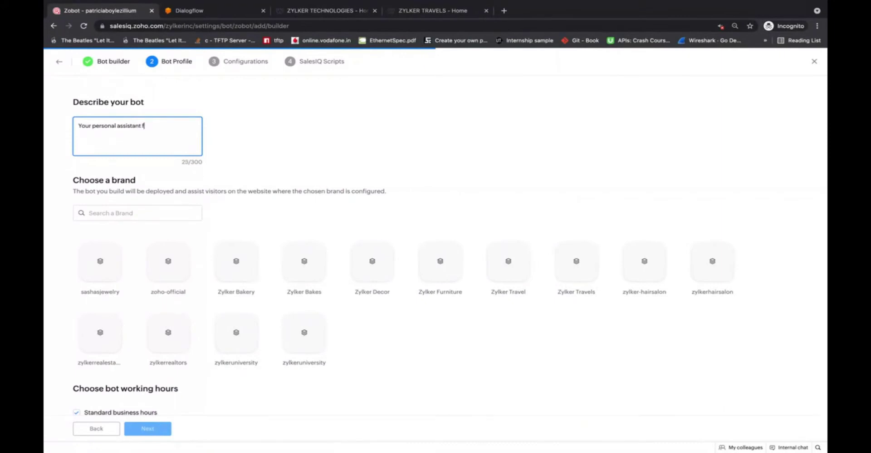
{"action": "type", "text": "or the day :)"}
{"action": "left_click", "coordinate": [99, 265]}
{"action": "scroll", "coordinate": [123, 287], "scroll_direction": "down", "scroll_amount": 1}
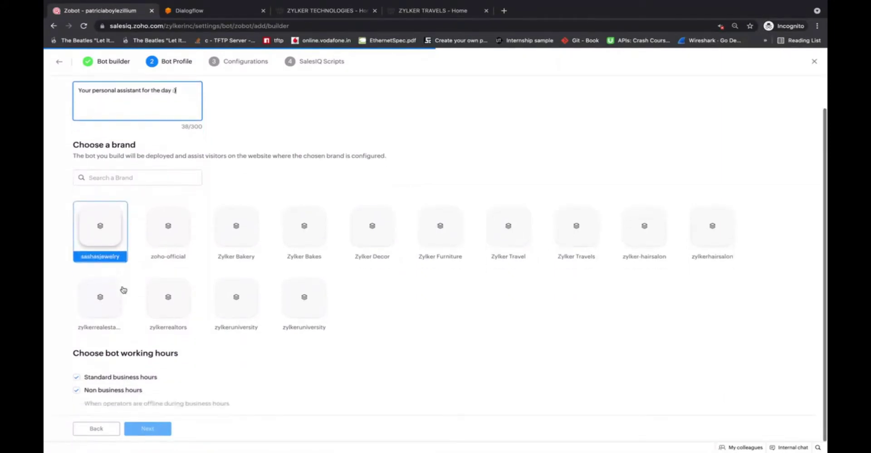
{"action": "left_click", "coordinate": [122, 290]}
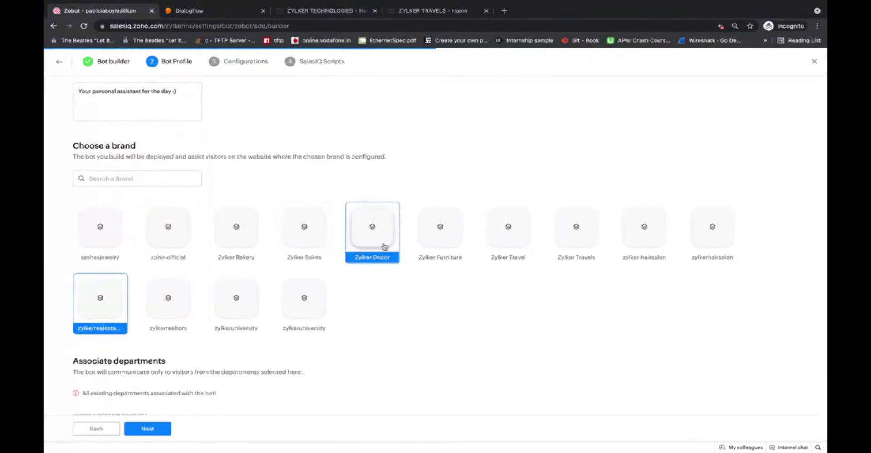
{"action": "left_click", "coordinate": [369, 241]}
Replace the bot's All departments association with Tech support and General queries, and continue to the configurations
{"action": "scroll", "coordinate": [226, 295], "scroll_direction": "down", "scroll_amount": 2}
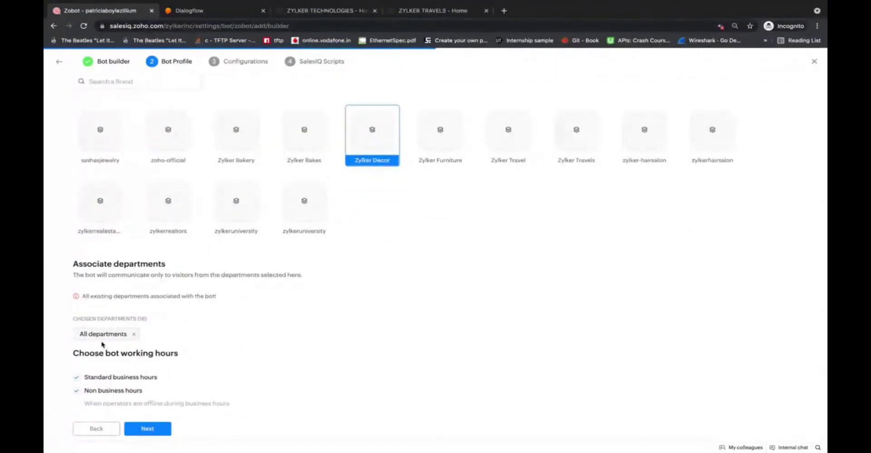
{"action": "left_click", "coordinate": [133, 334]}
{"action": "left_click", "coordinate": [119, 318]}
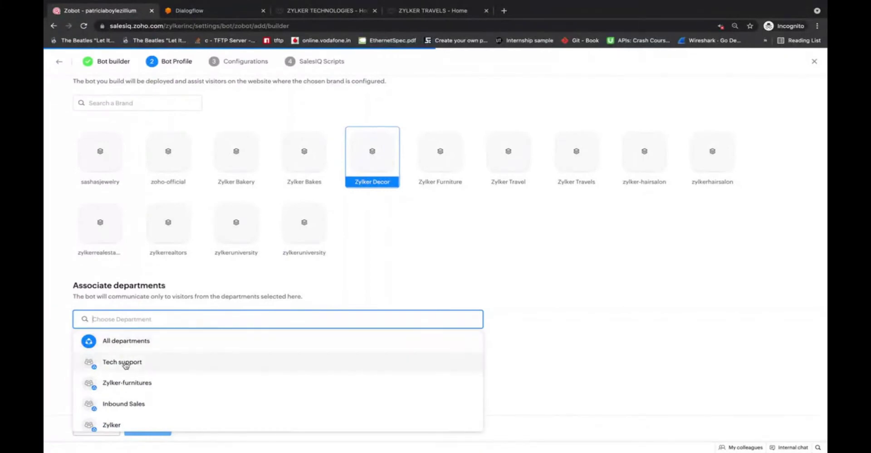
{"action": "scroll", "coordinate": [172, 398], "scroll_direction": "down", "scroll_amount": 3}
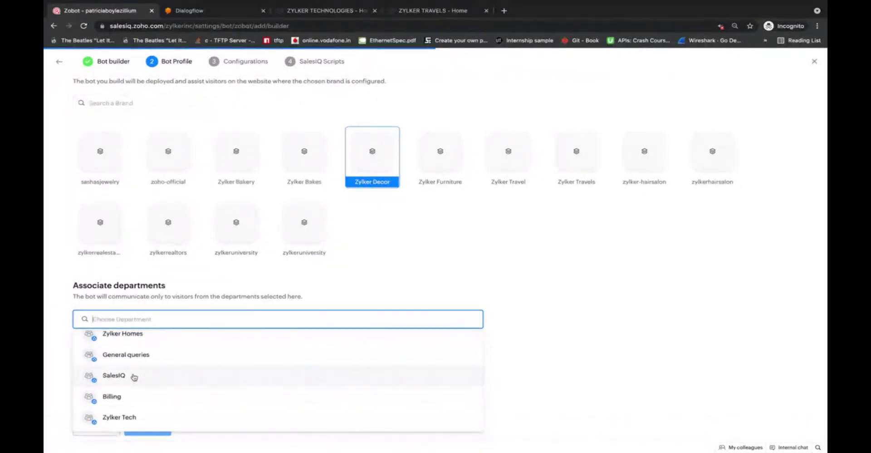
{"action": "scroll", "coordinate": [151, 357], "scroll_direction": "up", "scroll_amount": 3}
{"action": "scroll", "coordinate": [146, 364], "scroll_direction": "down", "scroll_amount": 3}
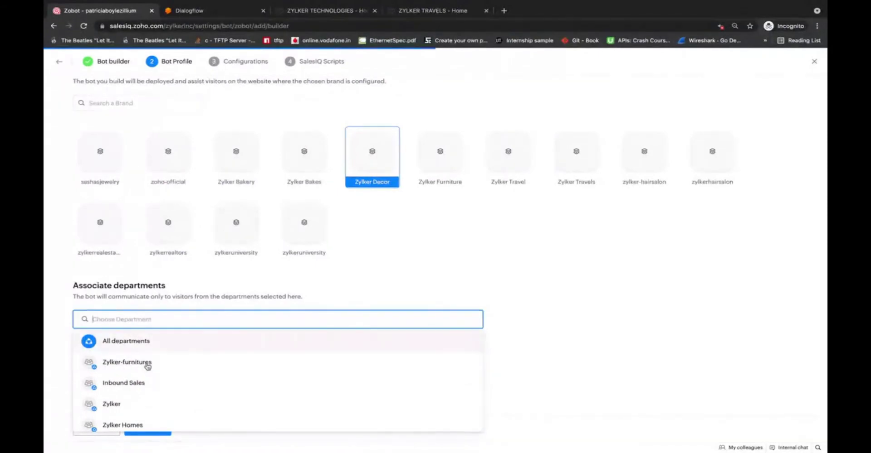
{"action": "key", "text": "Escape"}
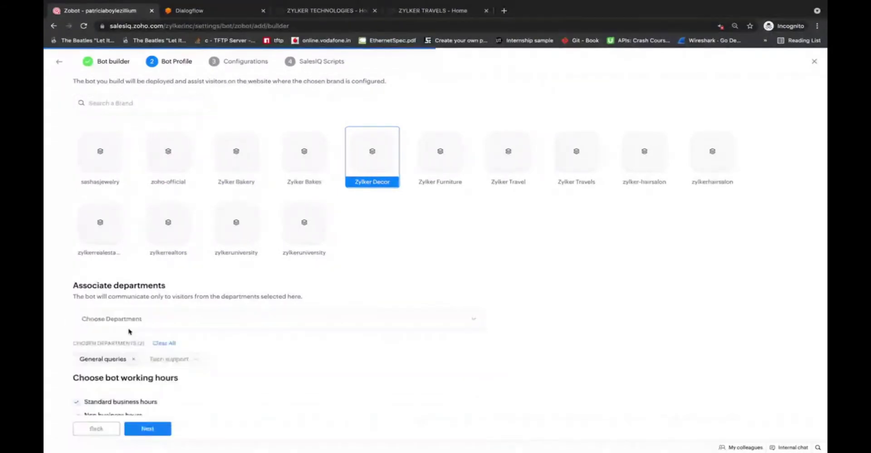
{"action": "scroll", "coordinate": [231, 379], "scroll_direction": "down", "scroll_amount": 1}
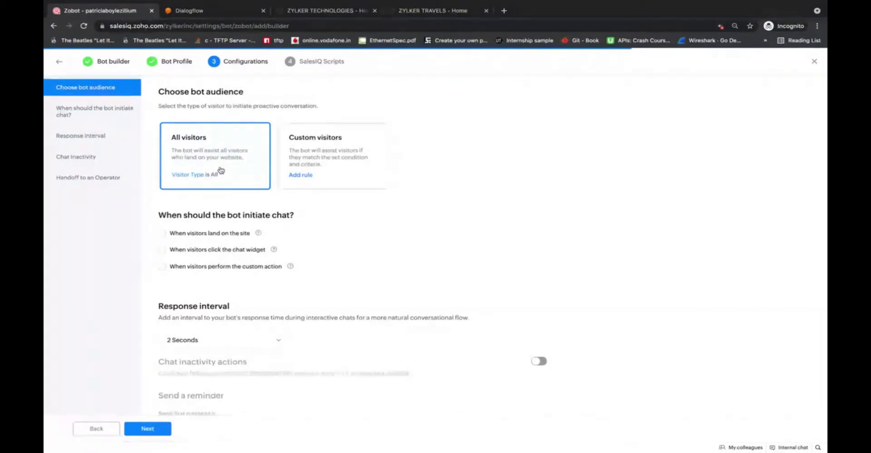
Limit the bot audience to custom visitors with the rule that the search engine is Google
{"action": "left_click", "coordinate": [304, 176]}
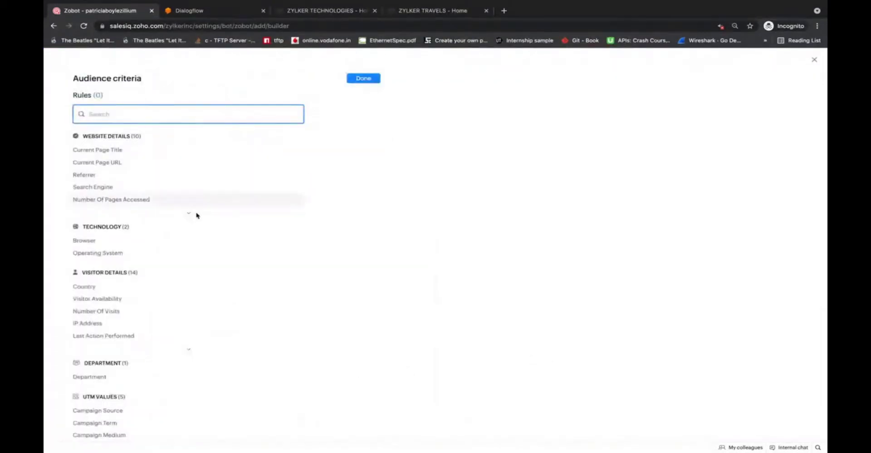
{"action": "scroll", "coordinate": [164, 307], "scroll_direction": "down", "scroll_amount": 5}
{"action": "scroll", "coordinate": [164, 309], "scroll_direction": "up", "scroll_amount": 5}
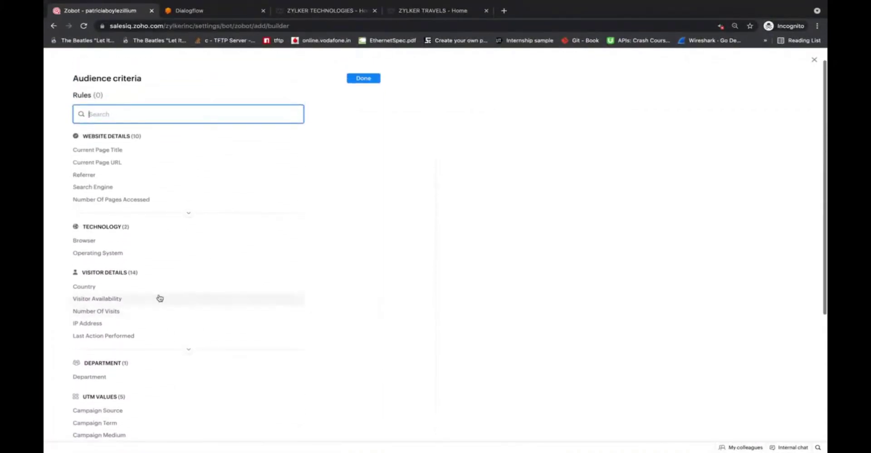
{"action": "left_click", "coordinate": [121, 187]}
{"action": "left_click", "coordinate": [151, 242]}
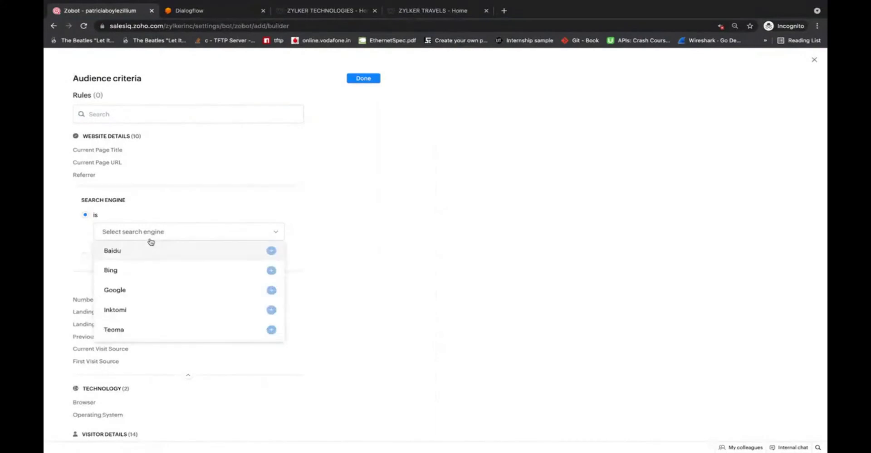
{"action": "left_click", "coordinate": [134, 290]}
{"action": "left_click", "coordinate": [358, 211]}
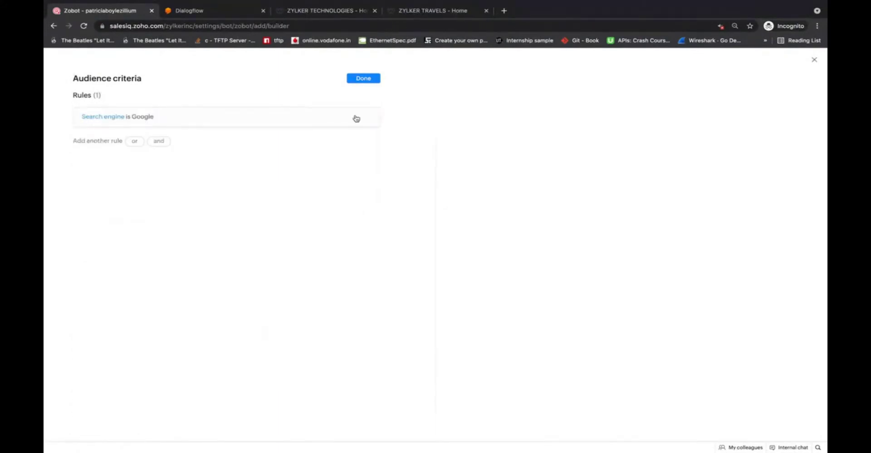
{"action": "left_click", "coordinate": [358, 79]}
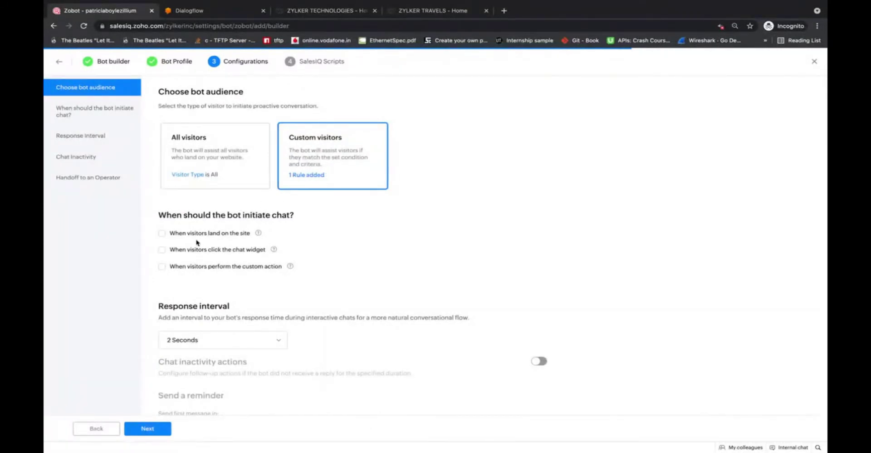
Have the bot initiate chat 1 second after visitors land on the site and when they click the chat widget
{"action": "scroll", "coordinate": [198, 243], "scroll_direction": "down", "scroll_amount": 1}
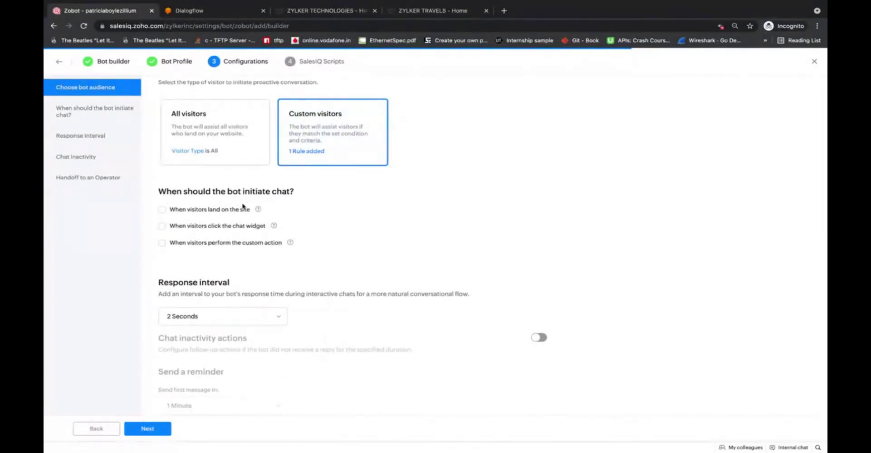
{"action": "left_click", "coordinate": [163, 211]}
{"action": "left_click", "coordinate": [208, 234]}
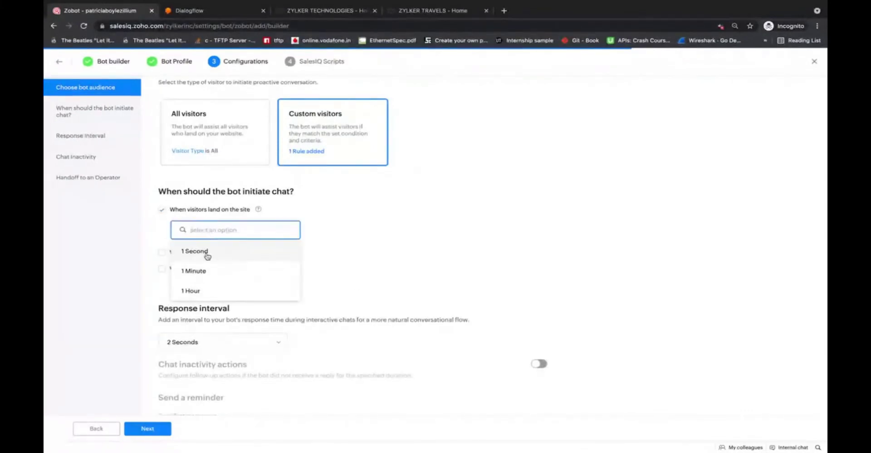
{"action": "left_click", "coordinate": [206, 255]}
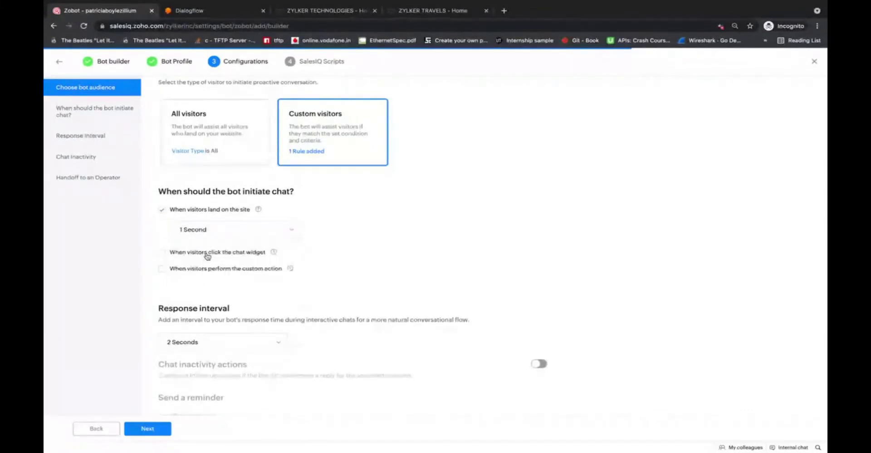
{"action": "left_click", "coordinate": [163, 254]}
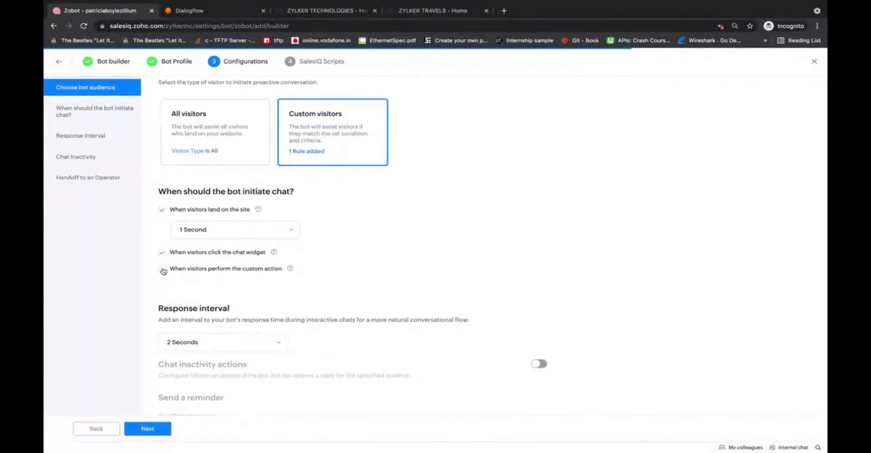
Set the bot's response interval to Immediate
{"action": "scroll", "coordinate": [195, 304], "scroll_direction": "down", "scroll_amount": 3}
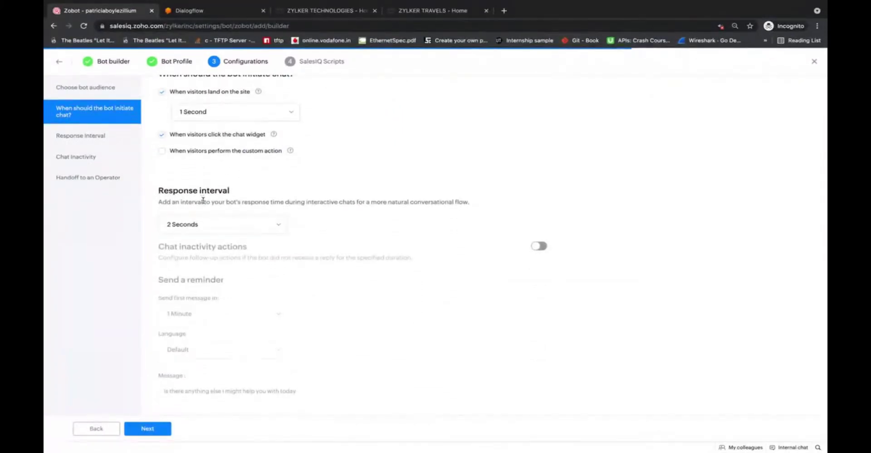
{"action": "left_click", "coordinate": [234, 223]}
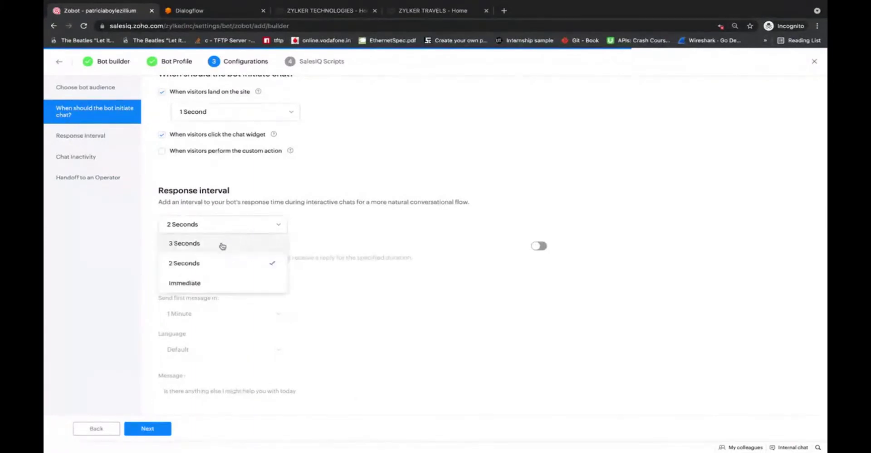
{"action": "left_click", "coordinate": [201, 289]}
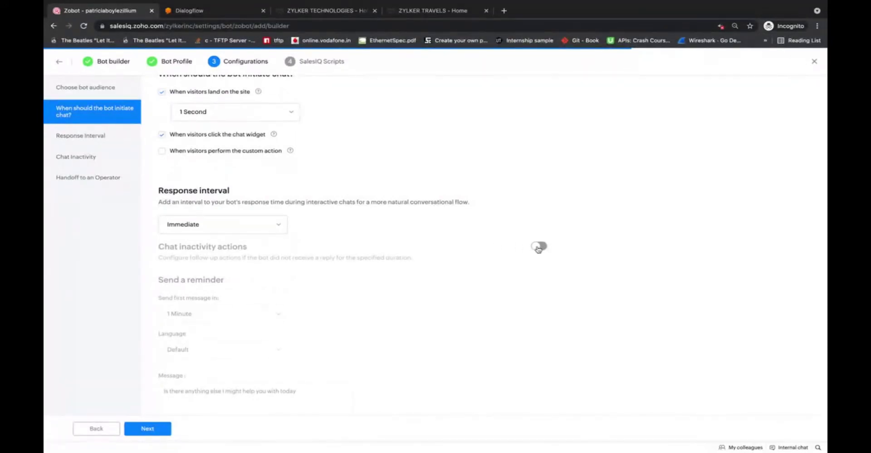
Turn on the chat inactivity actions and continue to the SalesIQ script editor
{"action": "left_click", "coordinate": [538, 247]}
{"action": "scroll", "coordinate": [469, 308], "scroll_direction": "down", "scroll_amount": 1}
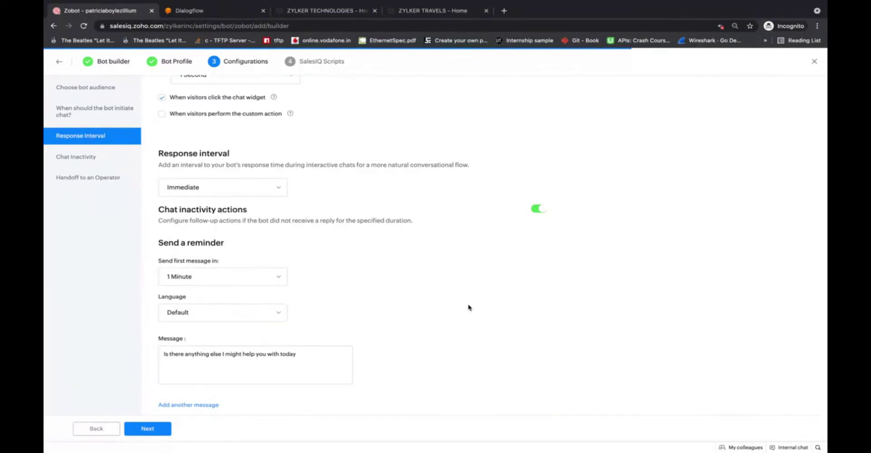
{"action": "scroll", "coordinate": [469, 307], "scroll_direction": "down", "scroll_amount": 7}
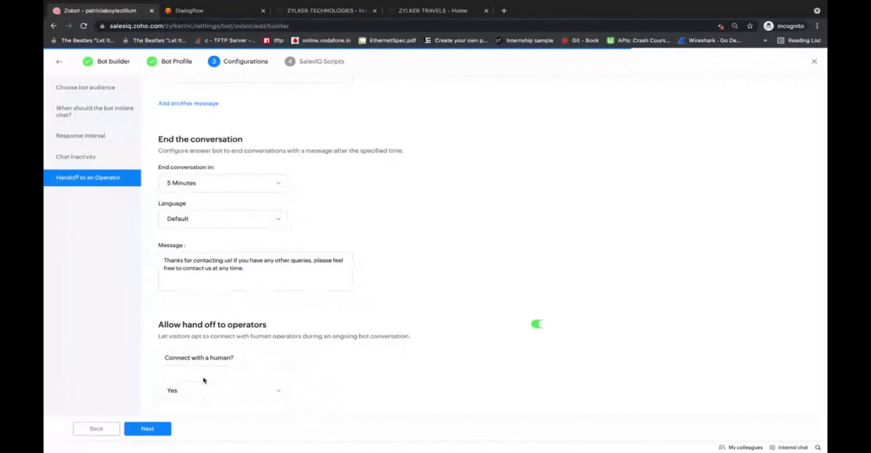
{"action": "left_click", "coordinate": [142, 433]}
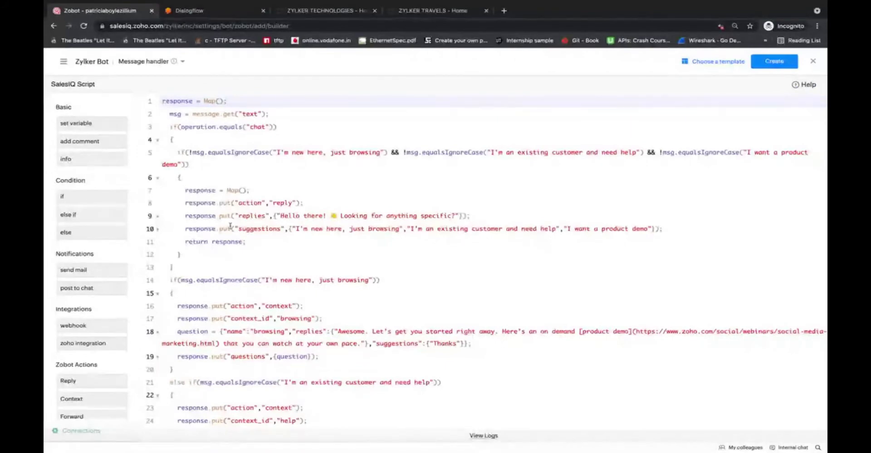
Examine the default scripts of the message, trigger and context handlers and the list of available script blocks
{"action": "scroll", "coordinate": [249, 251], "scroll_direction": "down", "scroll_amount": 5}
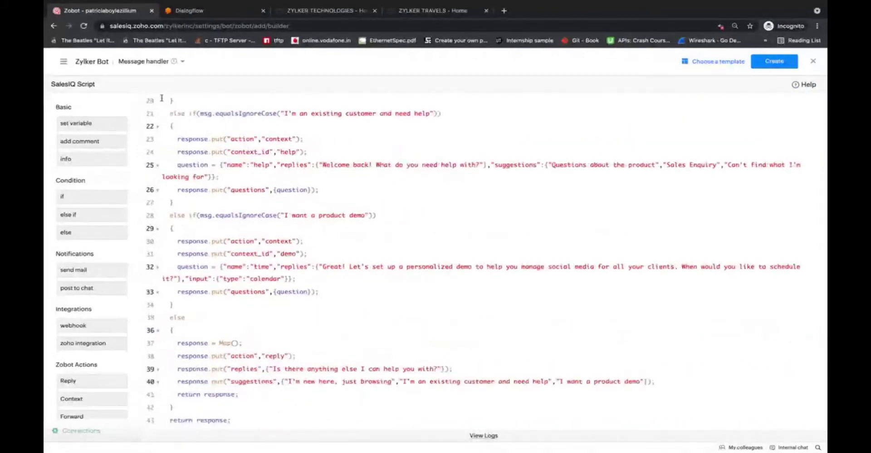
{"action": "left_click", "coordinate": [179, 63]}
{"action": "left_click", "coordinate": [151, 91]}
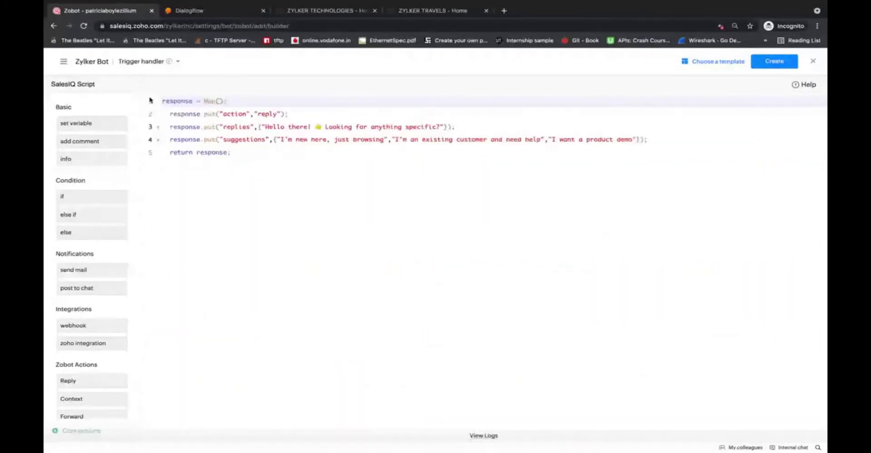
{"action": "left_click", "coordinate": [178, 63]}
{"action": "left_click", "coordinate": [161, 115]}
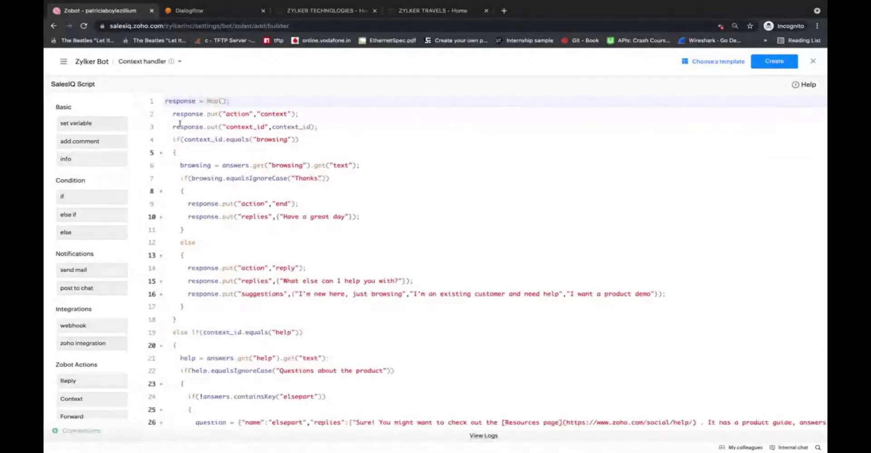
{"action": "scroll", "coordinate": [199, 162], "scroll_direction": "down", "scroll_amount": 20}
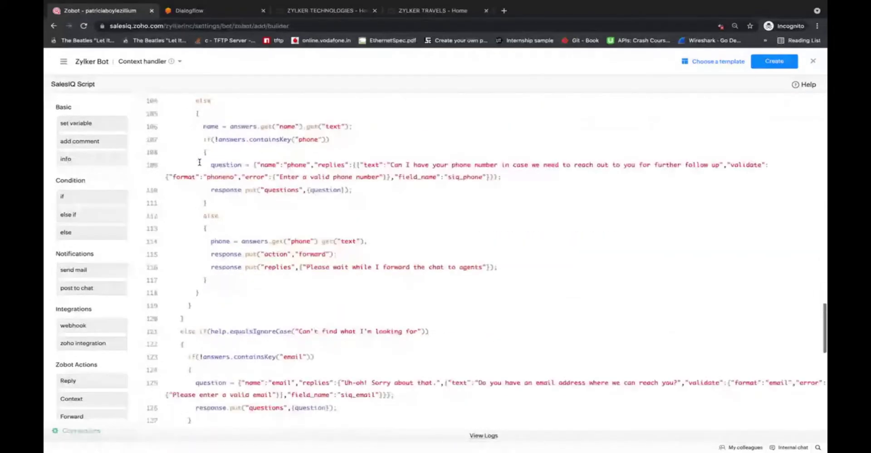
{"action": "scroll", "coordinate": [199, 162], "scroll_direction": "up", "scroll_amount": 20}
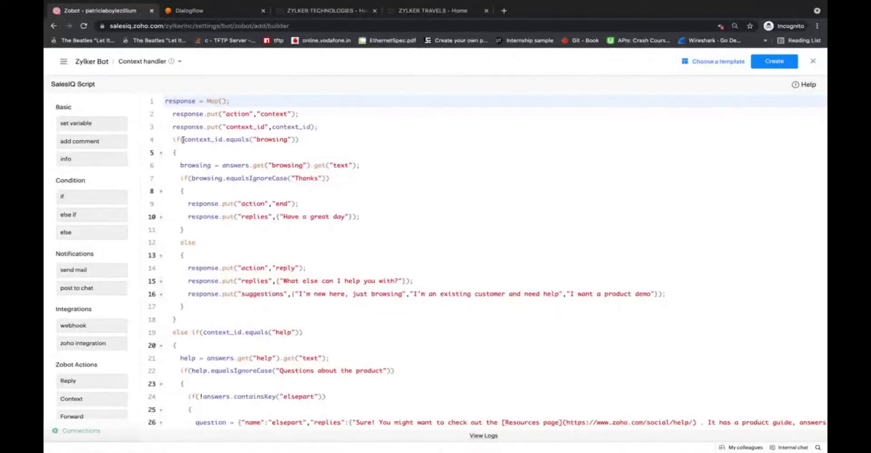
{"action": "scroll", "coordinate": [86, 289], "scroll_direction": "down", "scroll_amount": 6}
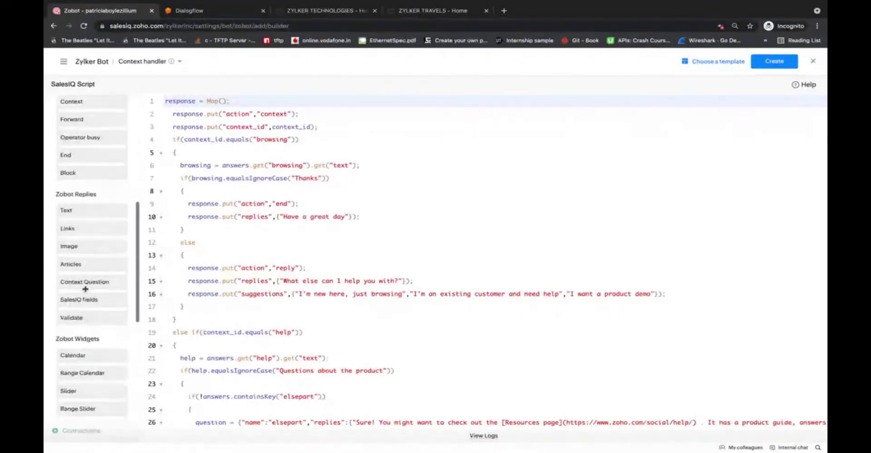
{"action": "scroll", "coordinate": [85, 289], "scroll_direction": "down", "scroll_amount": 6}
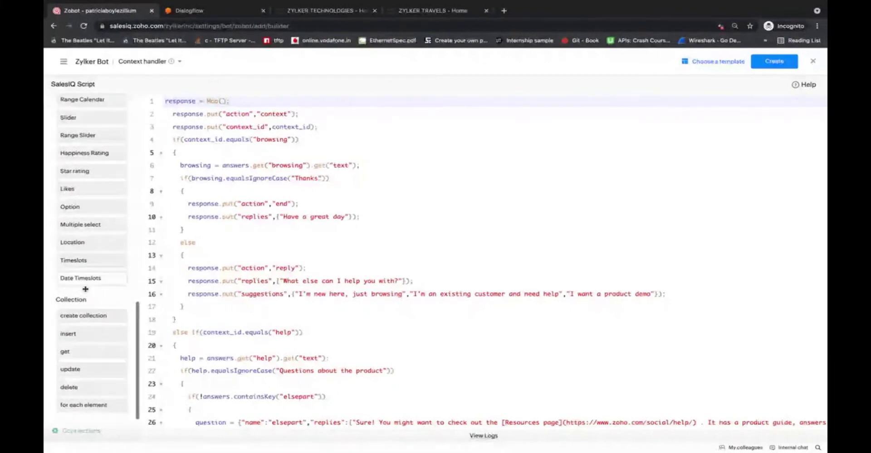
Examine the bot templates for sales, marketing, support, product team, industries and utilities without applying one
{"action": "scroll", "coordinate": [85, 289], "scroll_direction": "up", "scroll_amount": 12}
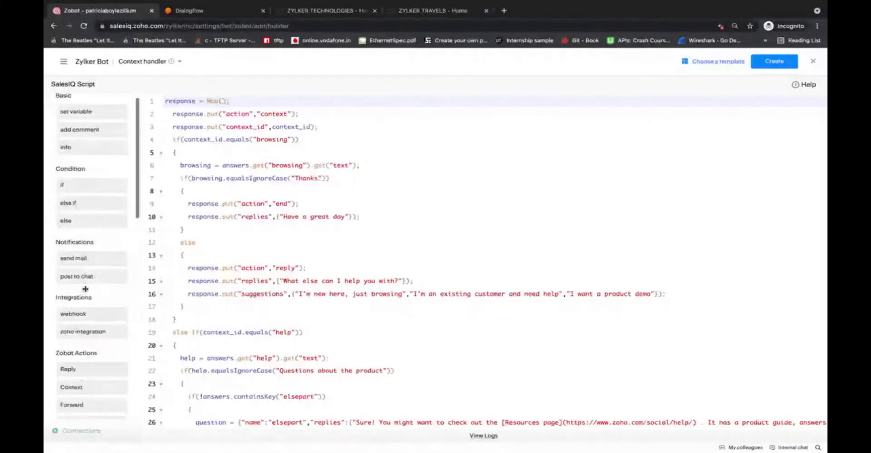
{"action": "left_click", "coordinate": [708, 61]}
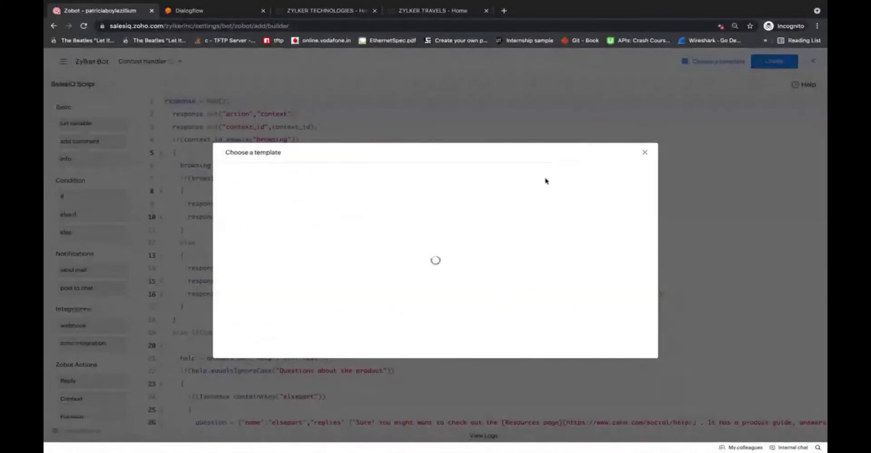
{"action": "scroll", "coordinate": [429, 271], "scroll_direction": "down", "scroll_amount": 3}
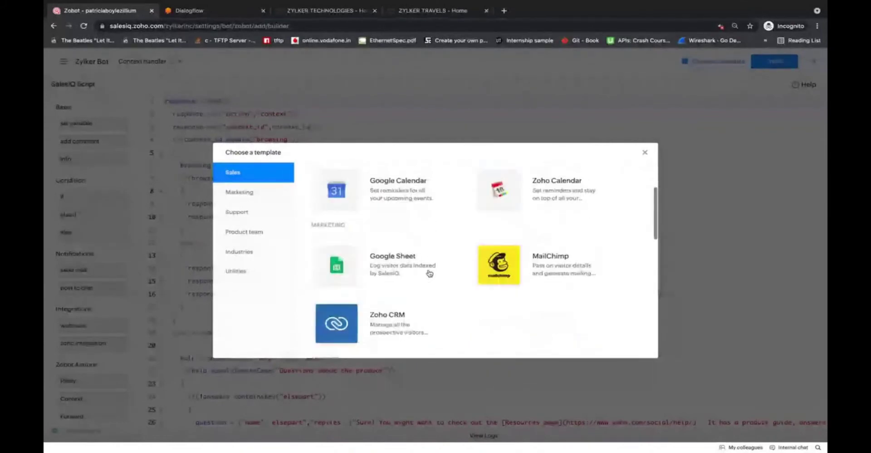
{"action": "scroll", "coordinate": [428, 273], "scroll_direction": "down", "scroll_amount": 5}
{"action": "scroll", "coordinate": [429, 274], "scroll_direction": "up", "scroll_amount": 4}
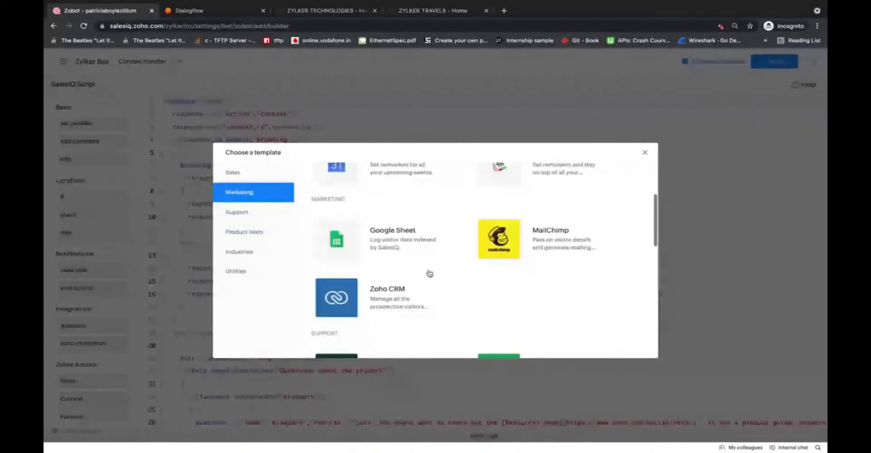
{"action": "scroll", "coordinate": [429, 273], "scroll_direction": "up", "scroll_amount": 3}
{"action": "scroll", "coordinate": [429, 273], "scroll_direction": "down", "scroll_amount": 1}
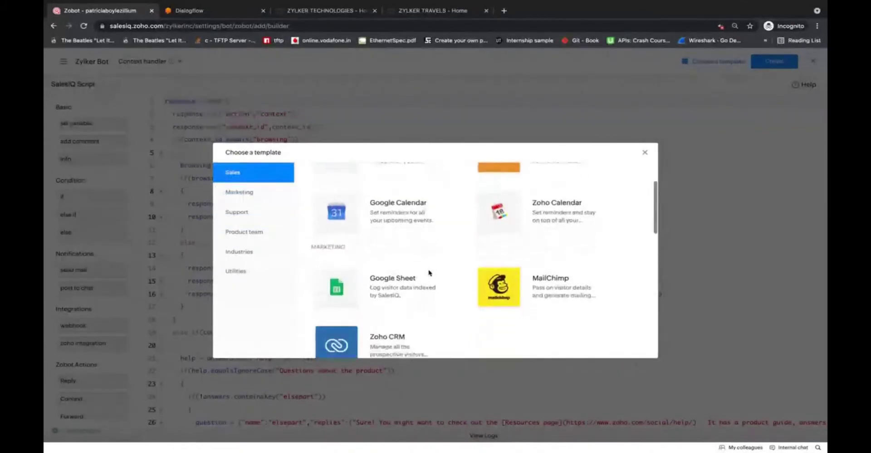
{"action": "scroll", "coordinate": [429, 273], "scroll_direction": "down", "scroll_amount": 2}
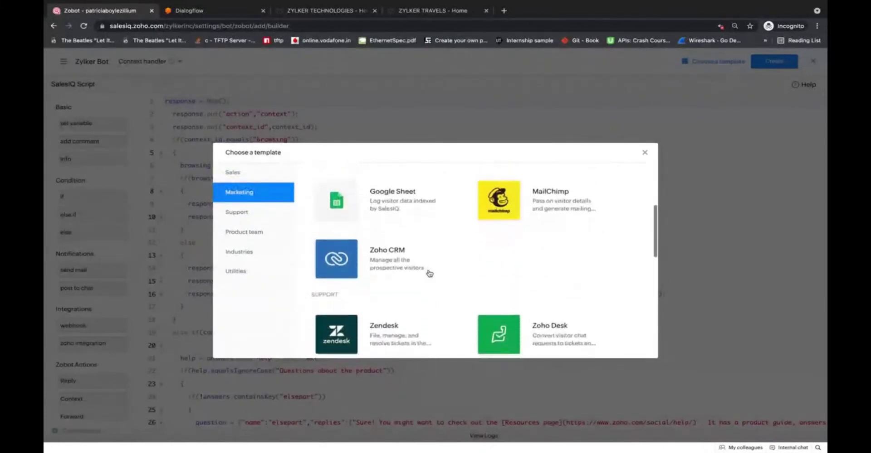
{"action": "scroll", "coordinate": [429, 273], "scroll_direction": "down", "scroll_amount": 4}
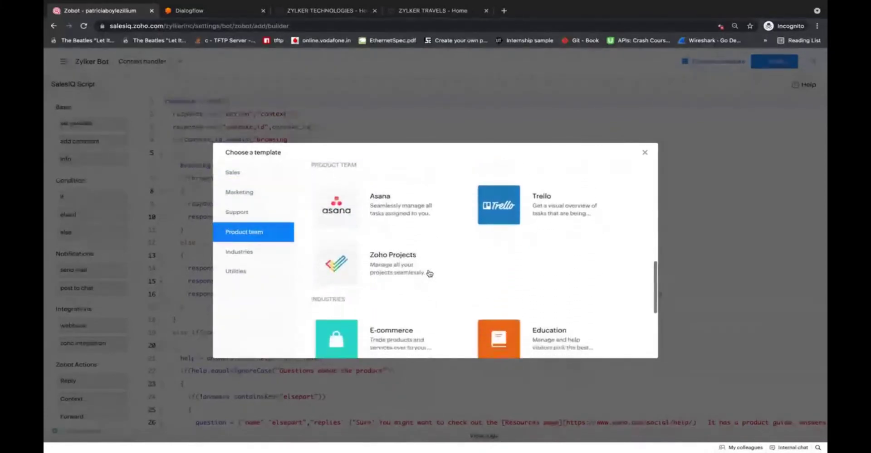
{"action": "scroll", "coordinate": [429, 273], "scroll_direction": "down", "scroll_amount": 3}
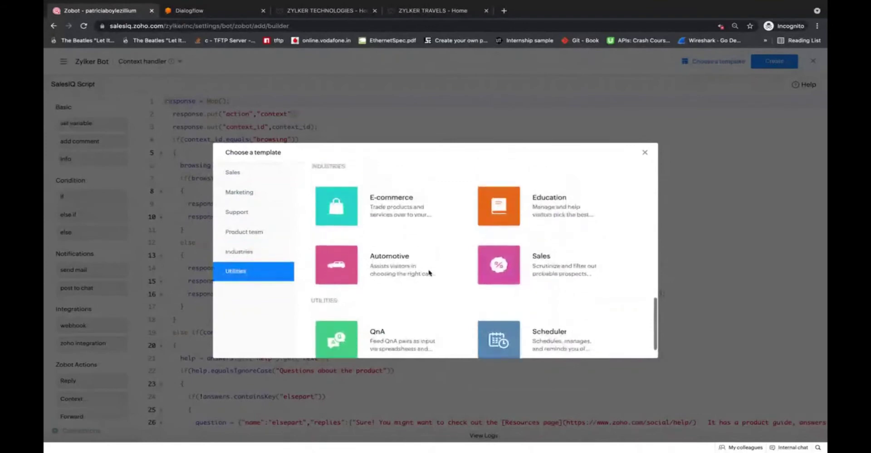
{"action": "scroll", "coordinate": [429, 273], "scroll_direction": "up", "scroll_amount": 5}
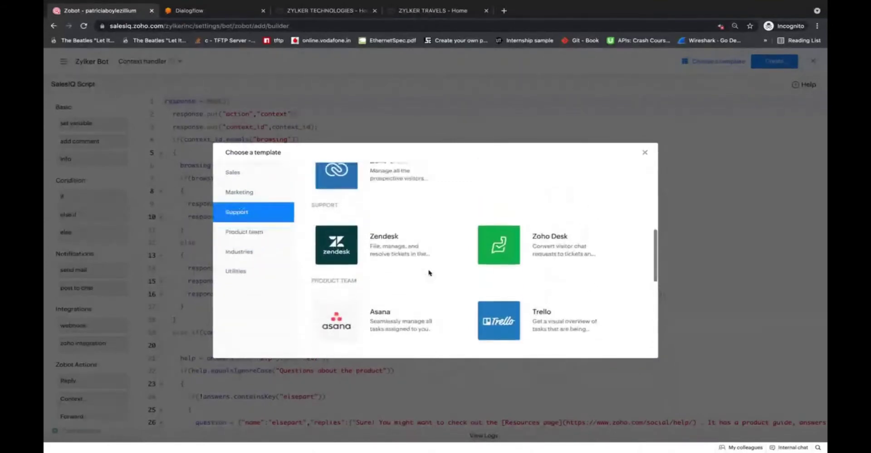
{"action": "scroll", "coordinate": [428, 273], "scroll_direction": "up", "scroll_amount": 5}
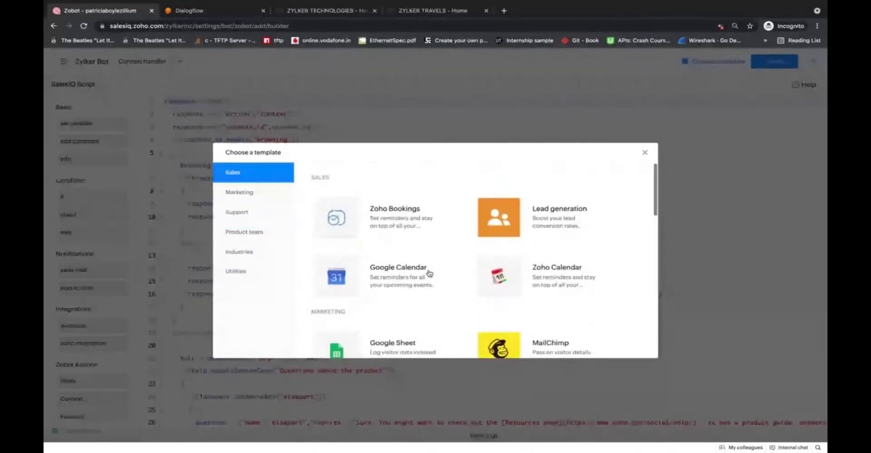
{"action": "left_click", "coordinate": [643, 155]}
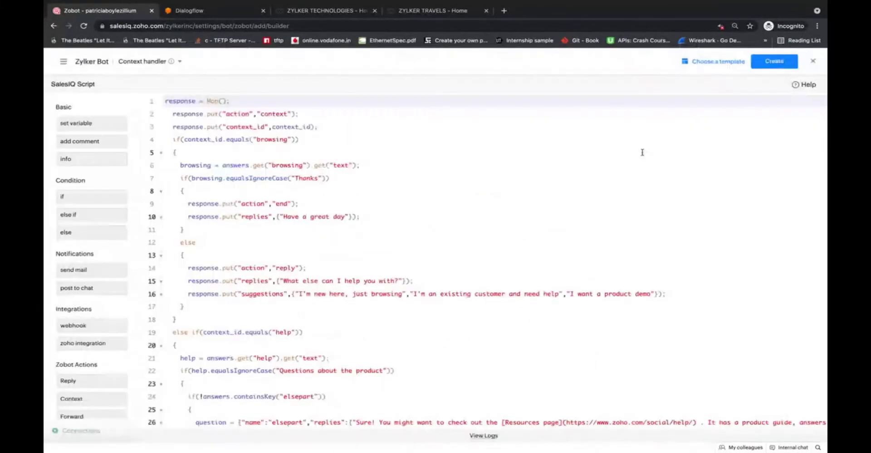
Open the connections page for the bot scripts and examine the existing connections
{"action": "left_click", "coordinate": [69, 435]}
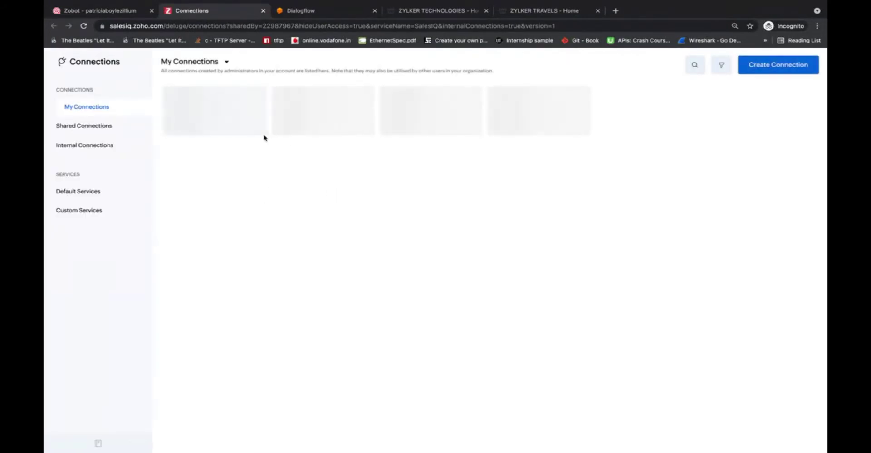
{"action": "scroll", "coordinate": [261, 337], "scroll_direction": "down", "scroll_amount": 1}
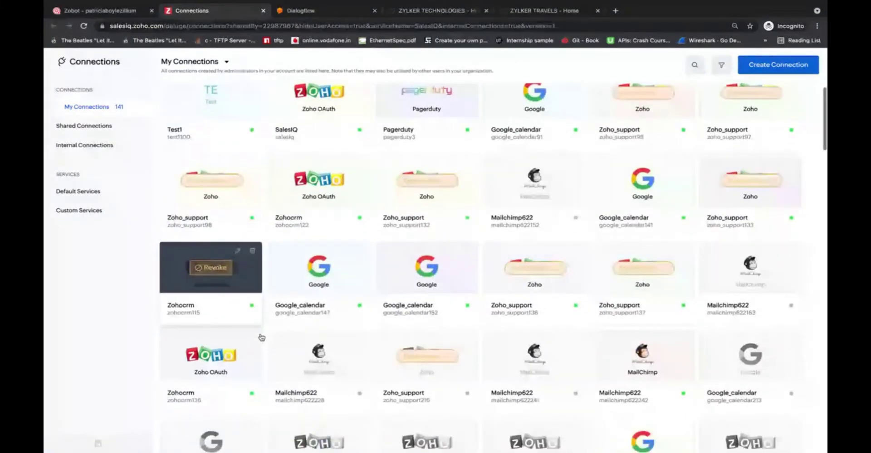
{"action": "scroll", "coordinate": [261, 338], "scroll_direction": "down", "scroll_amount": 10}
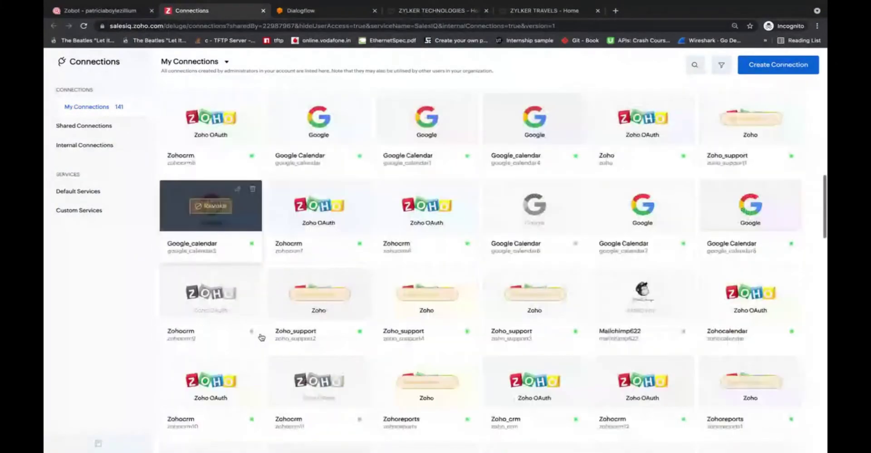
{"action": "scroll", "coordinate": [262, 337], "scroll_direction": "down", "scroll_amount": 10}
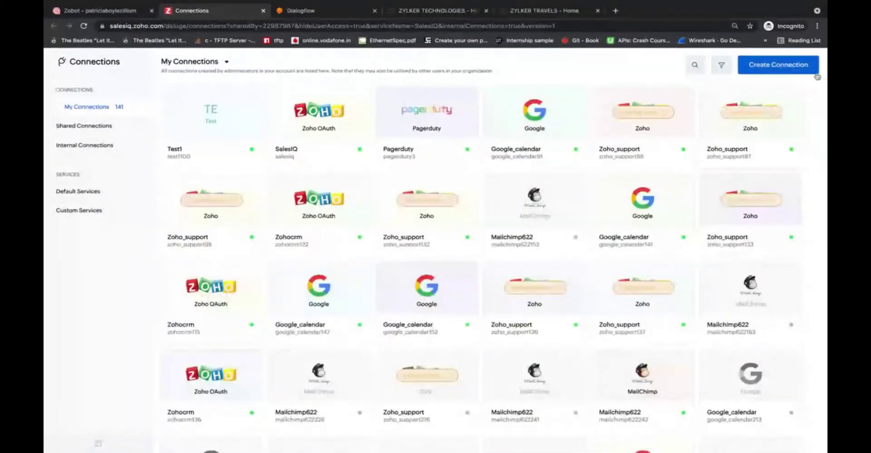
Start a new connection and choose Zomato from the default services
{"action": "left_click", "coordinate": [772, 68]}
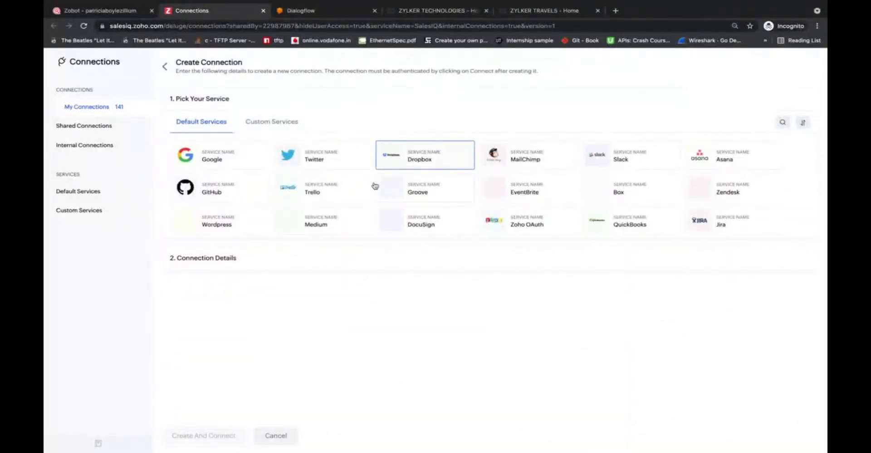
{"action": "scroll", "coordinate": [367, 188], "scroll_direction": "down", "scroll_amount": 1}
{"action": "scroll", "coordinate": [367, 188], "scroll_direction": "down", "scroll_amount": 3}
{"action": "scroll", "coordinate": [369, 186], "scroll_direction": "up", "scroll_amount": 3}
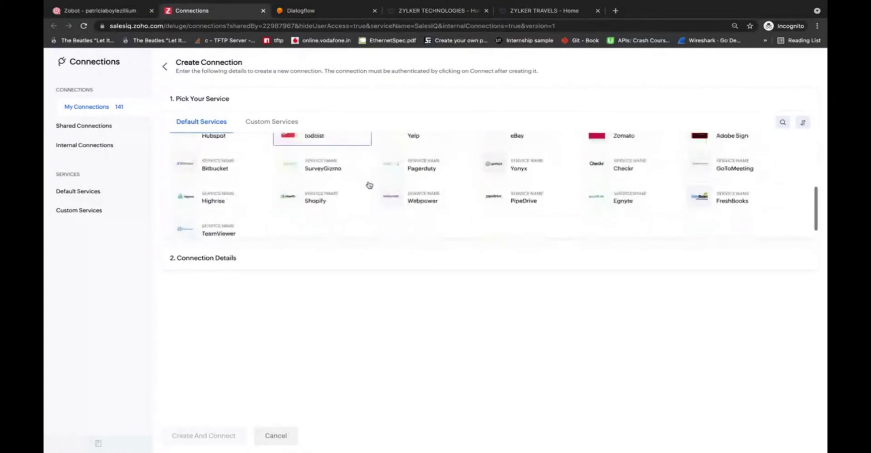
{"action": "scroll", "coordinate": [369, 185], "scroll_direction": "up", "scroll_amount": 1}
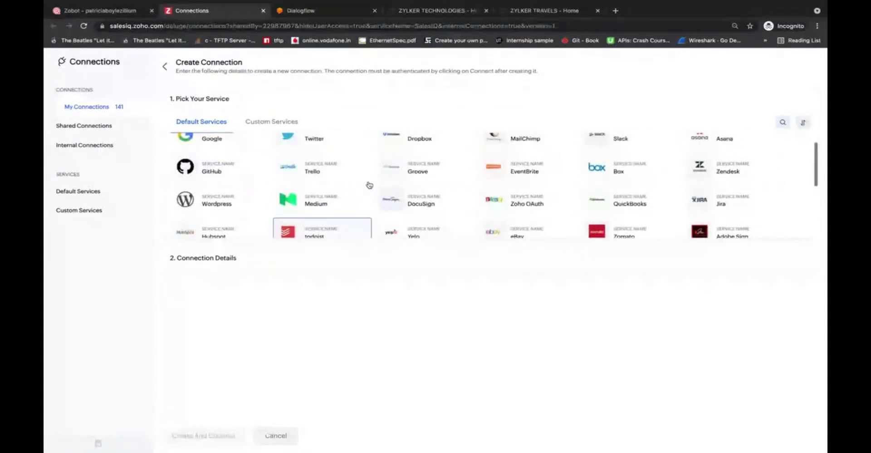
{"action": "left_click", "coordinate": [628, 236]}
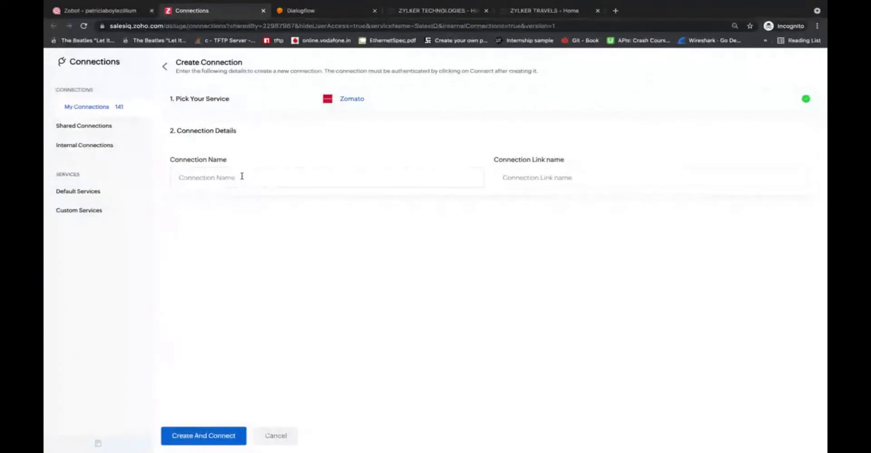
Name the connection zomato, keep zomato as its link name, and create it up to the API key request
{"action": "left_click", "coordinate": [241, 176]}
{"action": "type", "text": "zomat"}
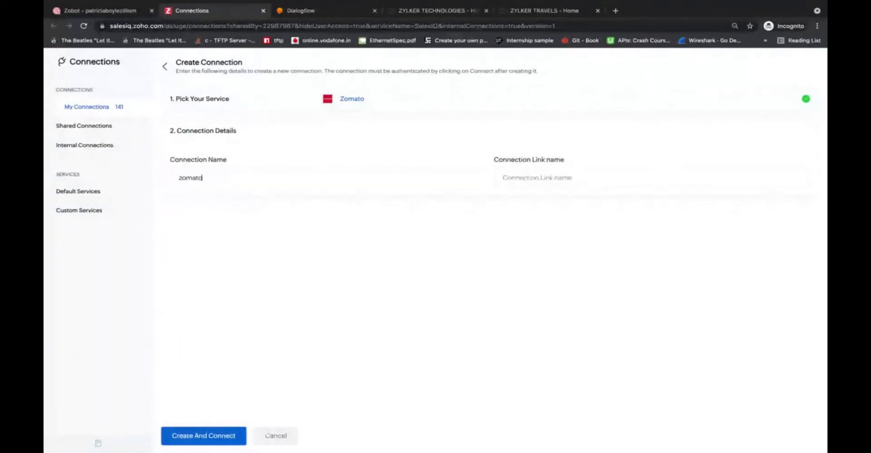
{"action": "type", "text": "o"}
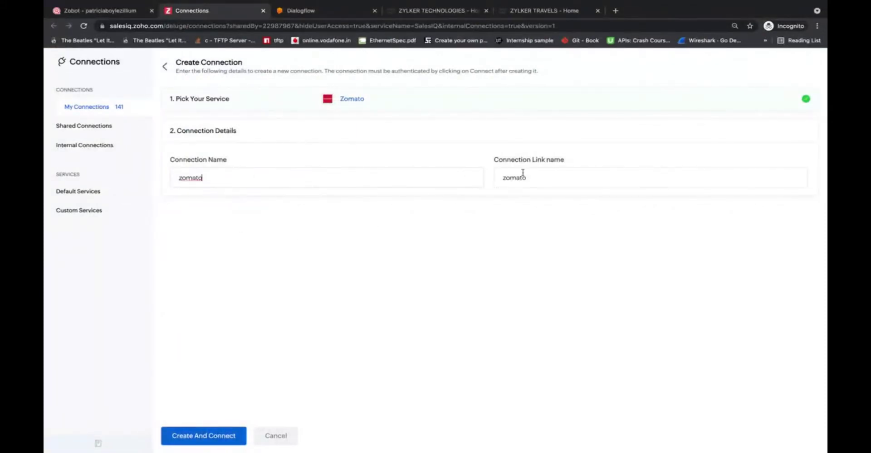
{"action": "double_click", "coordinate": [517, 177]}
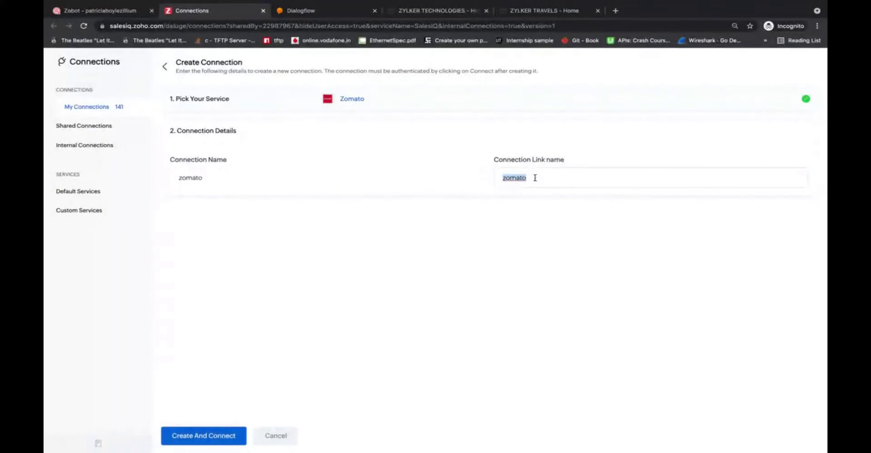
{"action": "left_click", "coordinate": [534, 177]}
{"action": "left_click", "coordinate": [195, 438]}
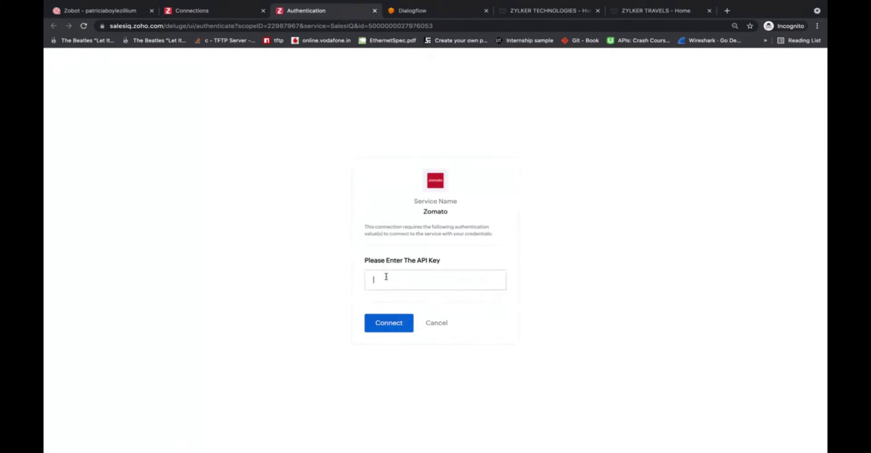
{"action": "left_click", "coordinate": [386, 276]}
{"action": "key", "text": "ctrl+Right"}
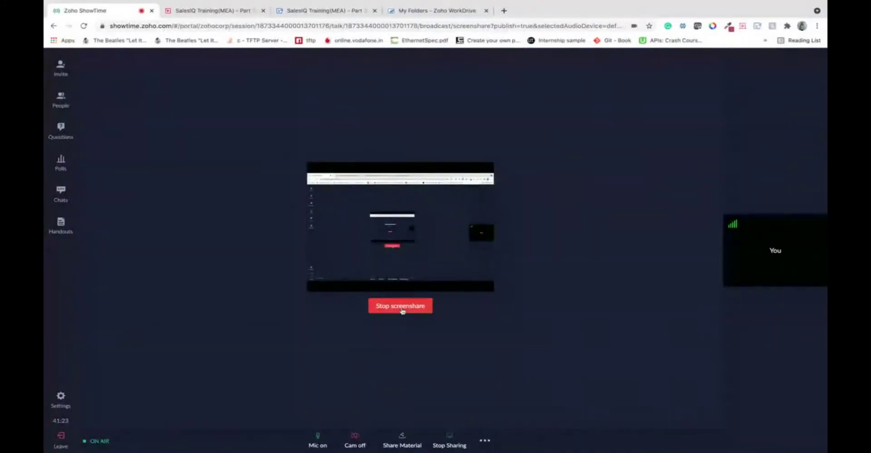
{"action": "left_click", "coordinate": [402, 307]}
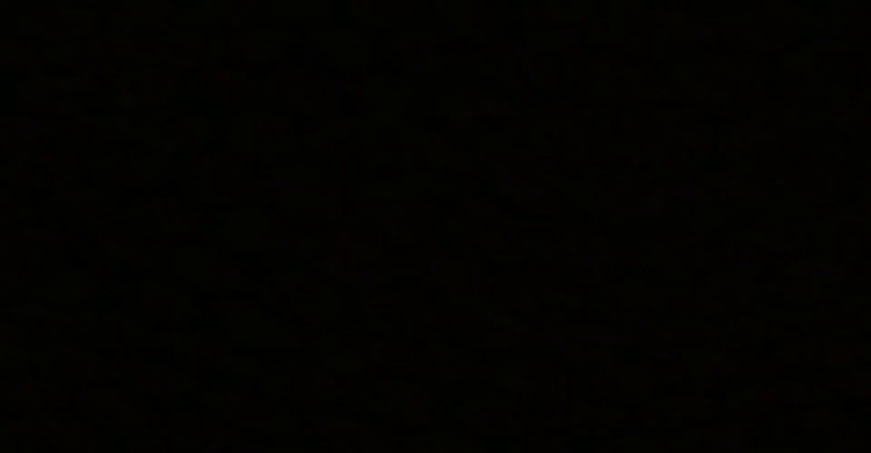
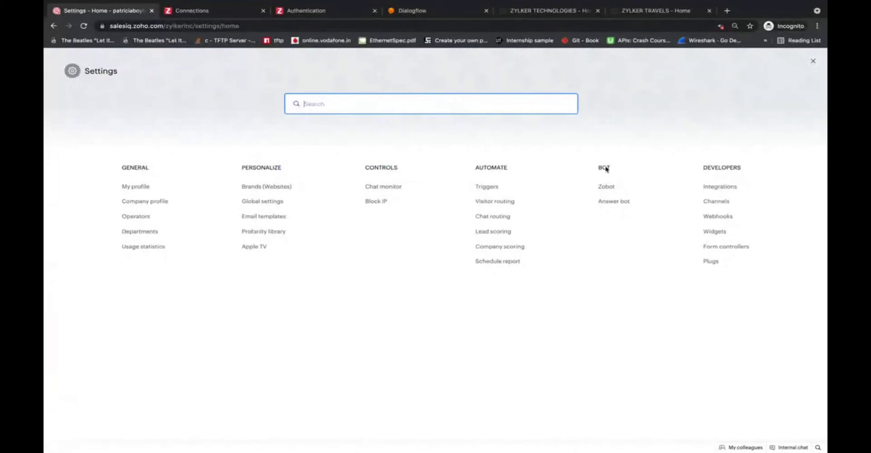
Open the Zylker Travels answer bot and review its profile, working hours and associated departments
{"action": "left_click", "coordinate": [614, 201]}
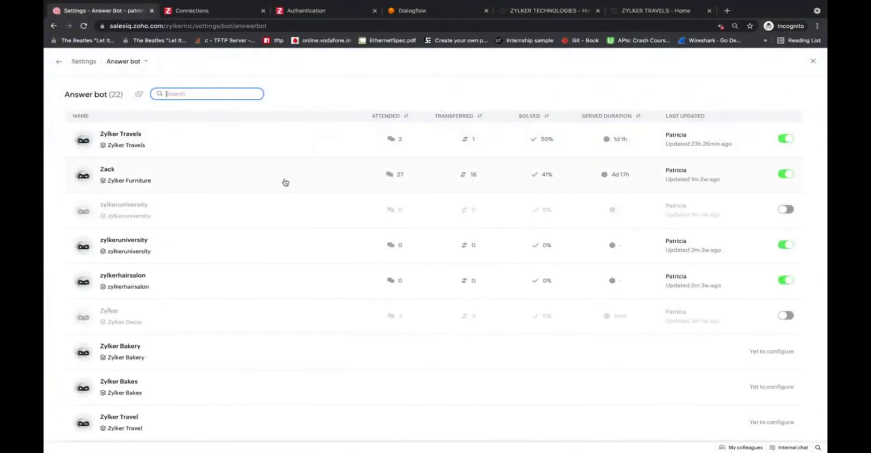
{"action": "left_click", "coordinate": [307, 139]}
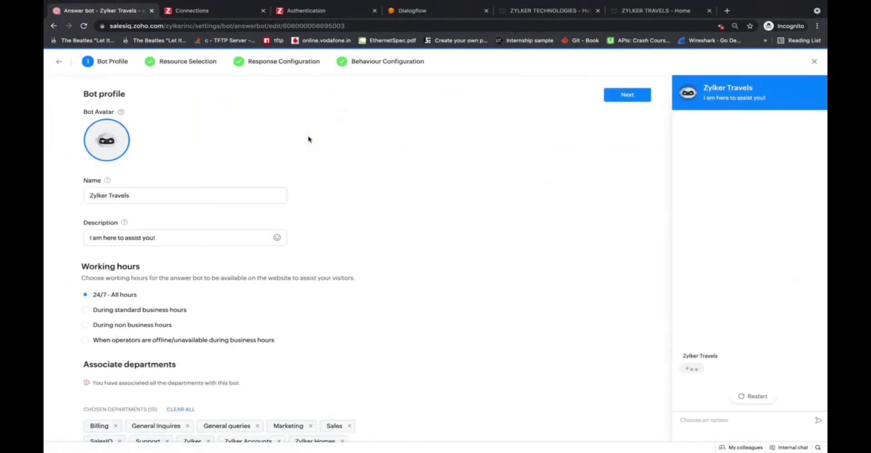
{"action": "scroll", "coordinate": [266, 213], "scroll_direction": "down", "scroll_amount": 1}
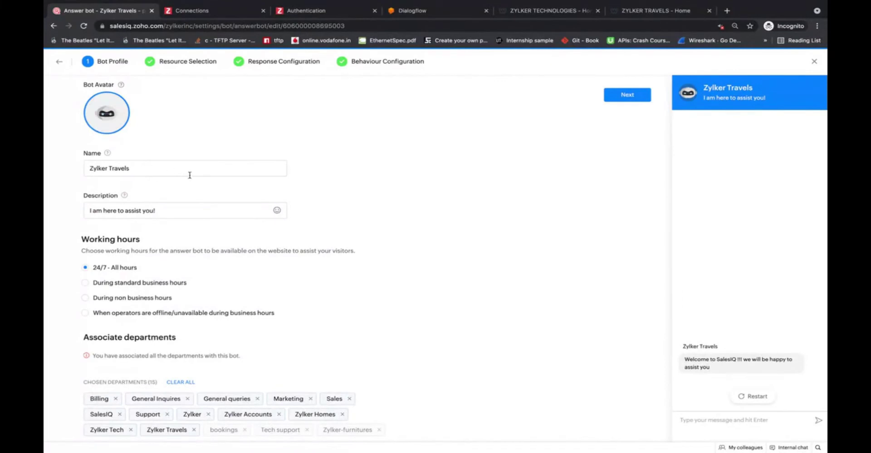
{"action": "scroll", "coordinate": [187, 210], "scroll_direction": "down", "scroll_amount": 1}
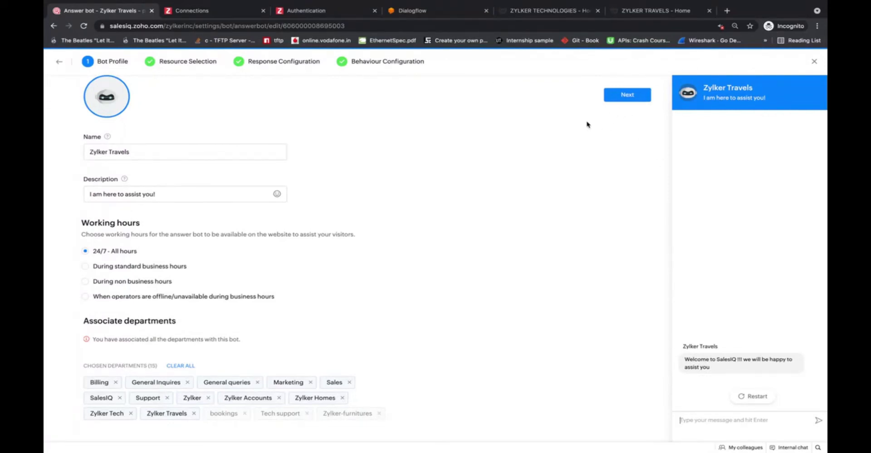
Continue to the answer bot's resource selection, keeping FAQs enabled and Casual as the Small Talk package
{"action": "left_click", "coordinate": [630, 96]}
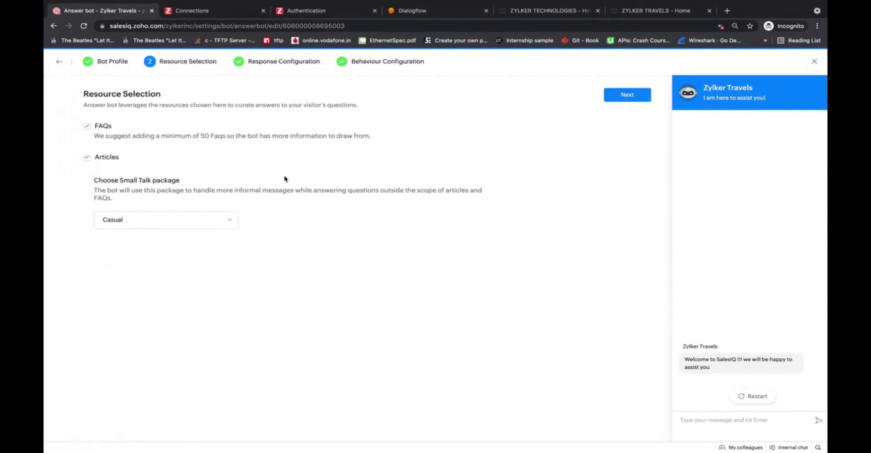
{"action": "left_click", "coordinate": [87, 128]}
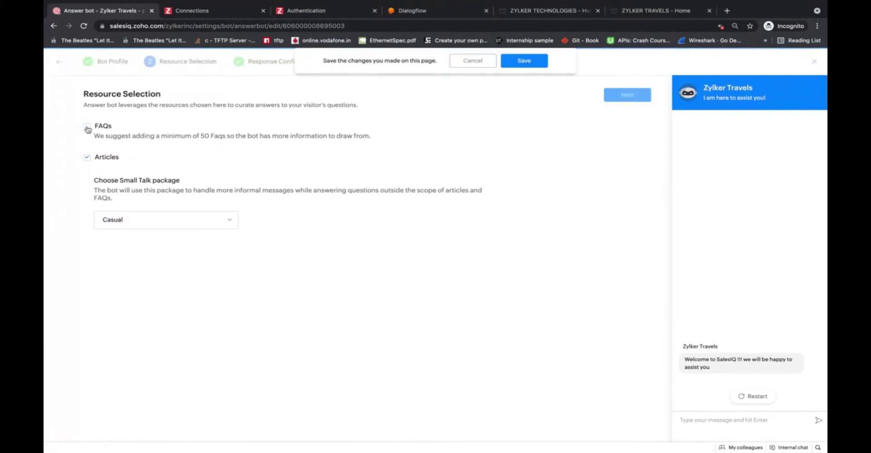
{"action": "left_click", "coordinate": [88, 130]}
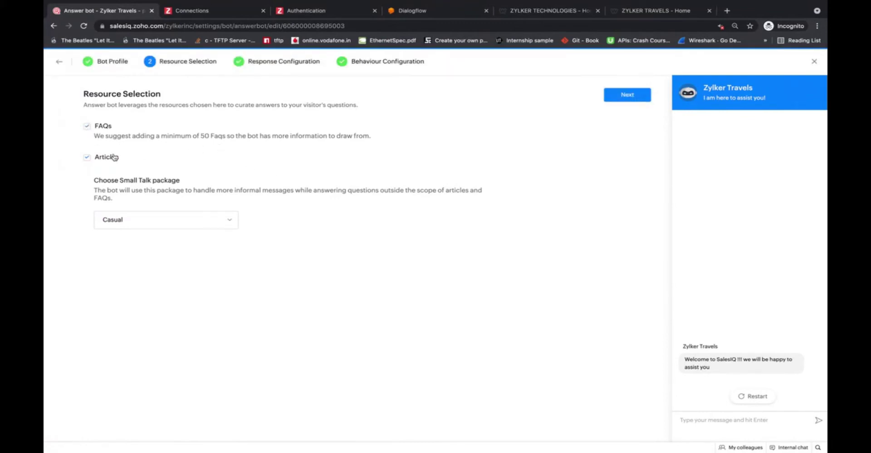
{"action": "left_click", "coordinate": [152, 220]}
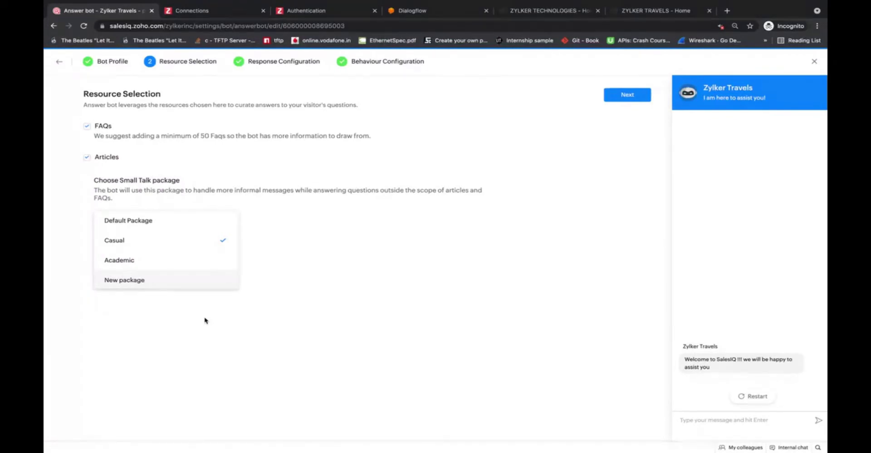
{"action": "left_click", "coordinate": [169, 248]}
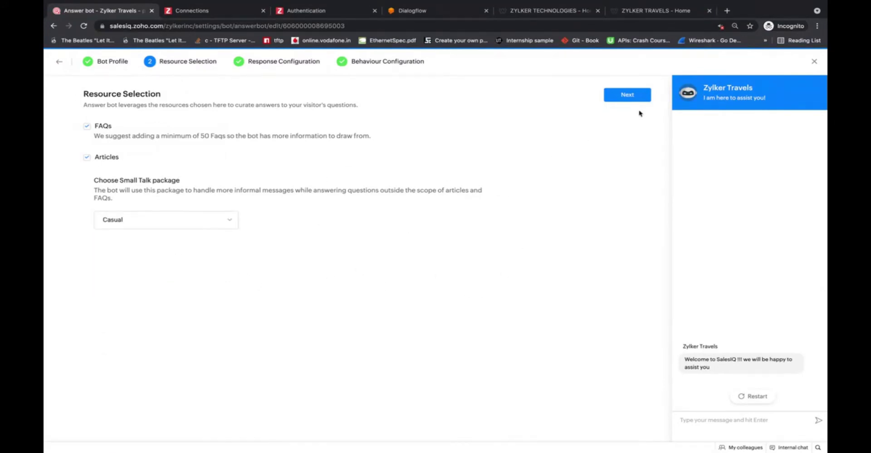
Continue to the response configuration and review the Answer found message and its follow-up actions
{"action": "left_click", "coordinate": [622, 97]}
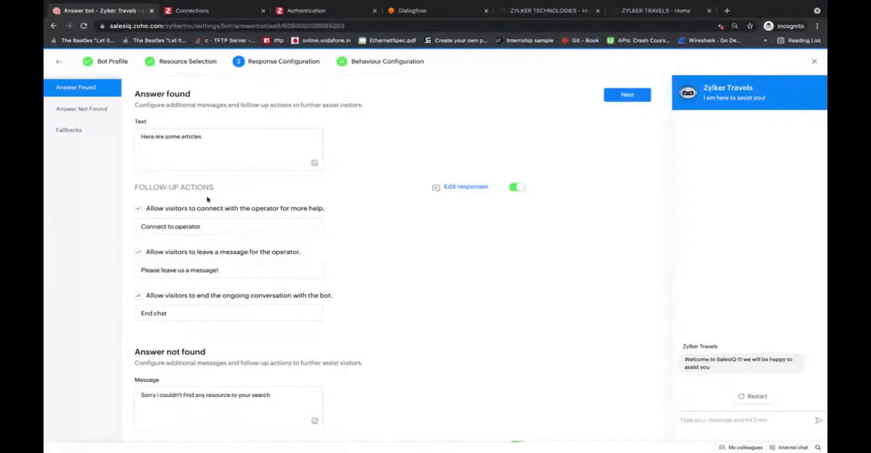
{"action": "scroll", "coordinate": [196, 141], "scroll_direction": "down", "scroll_amount": 1}
{"action": "scroll", "coordinate": [196, 141], "scroll_direction": "up", "scroll_amount": 1}
{"action": "scroll", "coordinate": [228, 164], "scroll_direction": "down", "scroll_amount": 2}
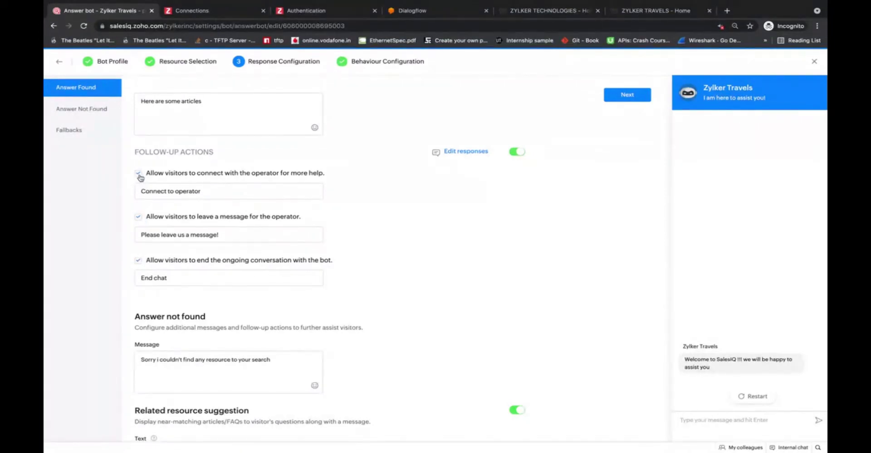
{"action": "scroll", "coordinate": [166, 302], "scroll_direction": "down", "scroll_amount": 2}
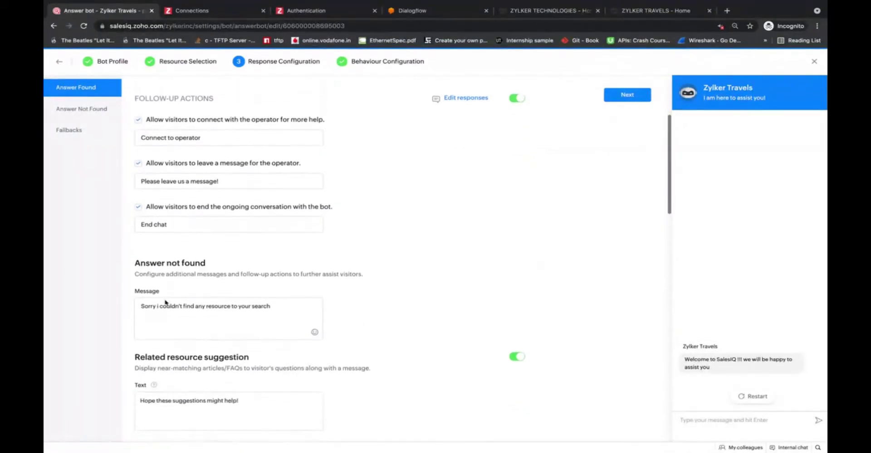
{"action": "scroll", "coordinate": [166, 303], "scroll_direction": "up", "scroll_amount": 3}
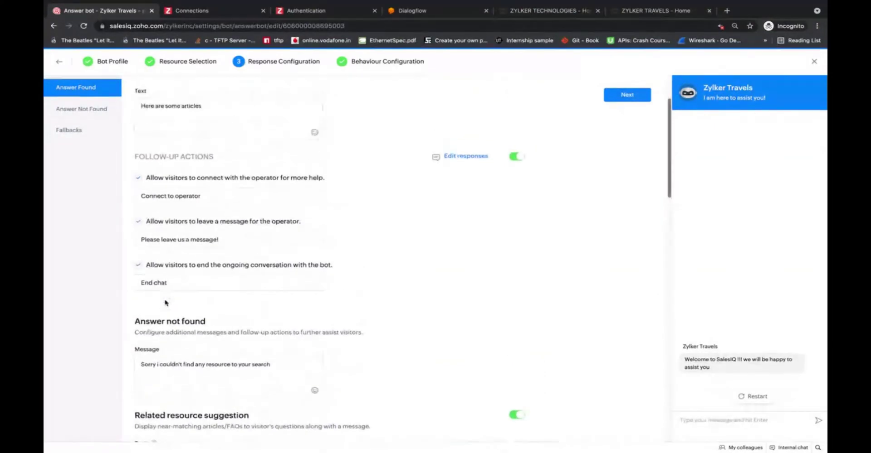
Open the customizable responses for the Answer found follow-up actions, read through them, and close them without changes
{"action": "left_click", "coordinate": [459, 157]}
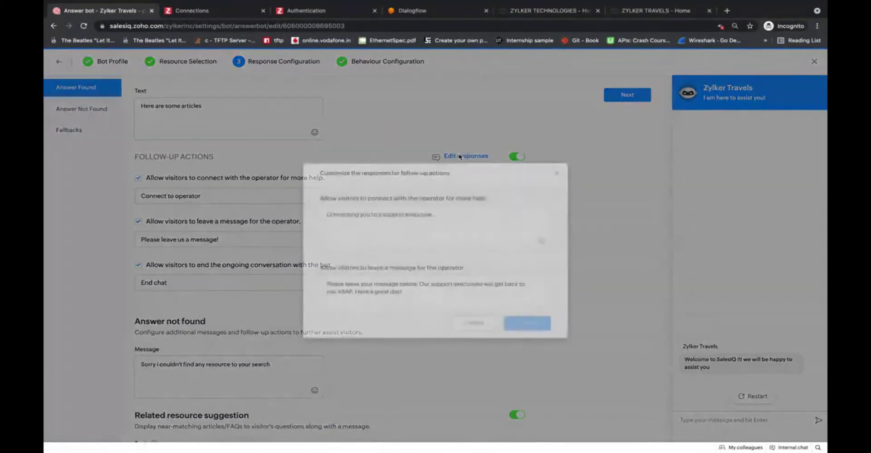
{"action": "scroll", "coordinate": [411, 231], "scroll_direction": "down", "scroll_amount": 3}
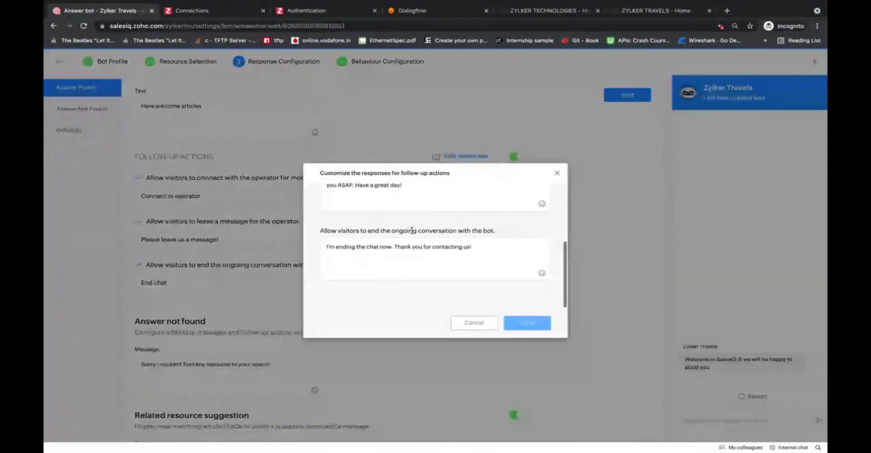
{"action": "scroll", "coordinate": [412, 231], "scroll_direction": "up", "scroll_amount": 3}
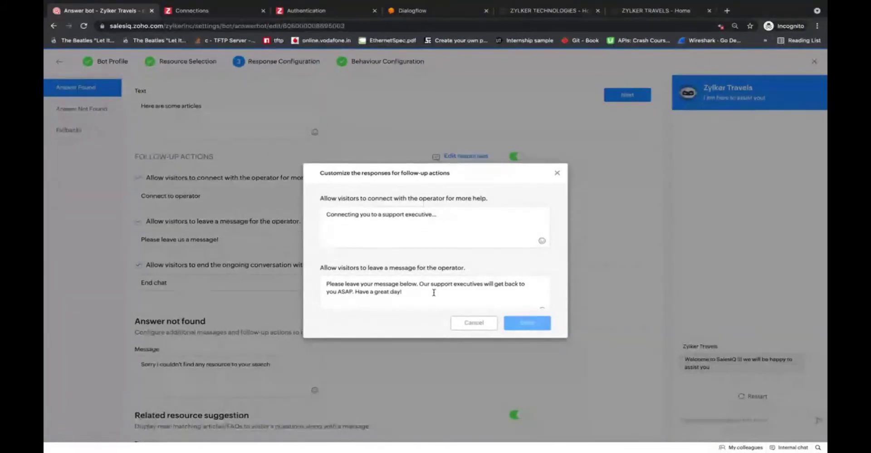
{"action": "left_click", "coordinate": [557, 175]}
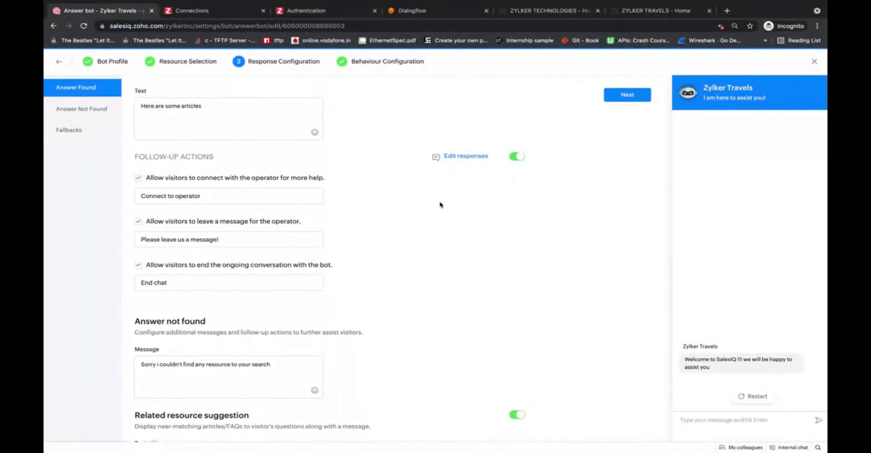
Review the Answer not found settings: its message, related resource suggestion and follow-up actions
{"action": "scroll", "coordinate": [440, 204], "scroll_direction": "down", "scroll_amount": 2}
{"action": "scroll", "coordinate": [440, 205], "scroll_direction": "down", "scroll_amount": 5}
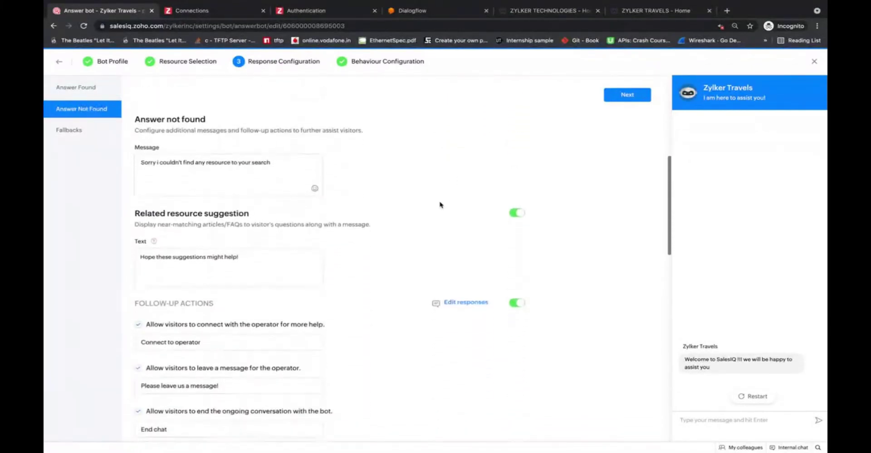
{"action": "scroll", "coordinate": [440, 205], "scroll_direction": "down", "scroll_amount": 1}
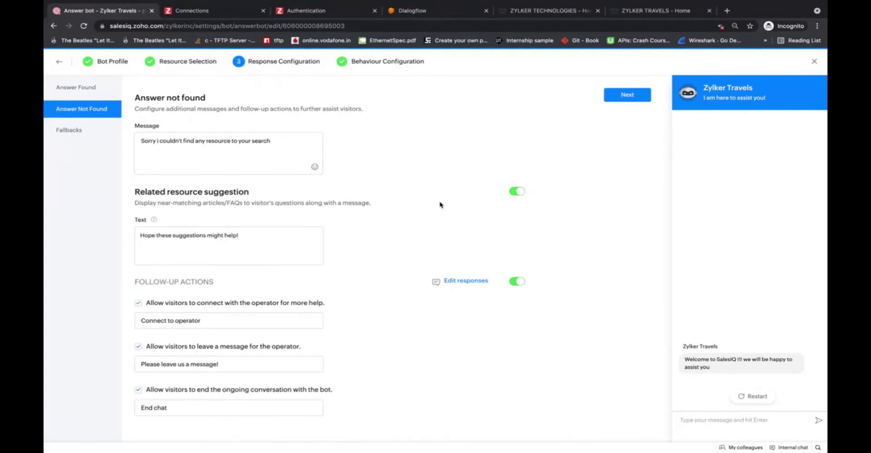
{"action": "scroll", "coordinate": [256, 140], "scroll_direction": "down", "scroll_amount": 1}
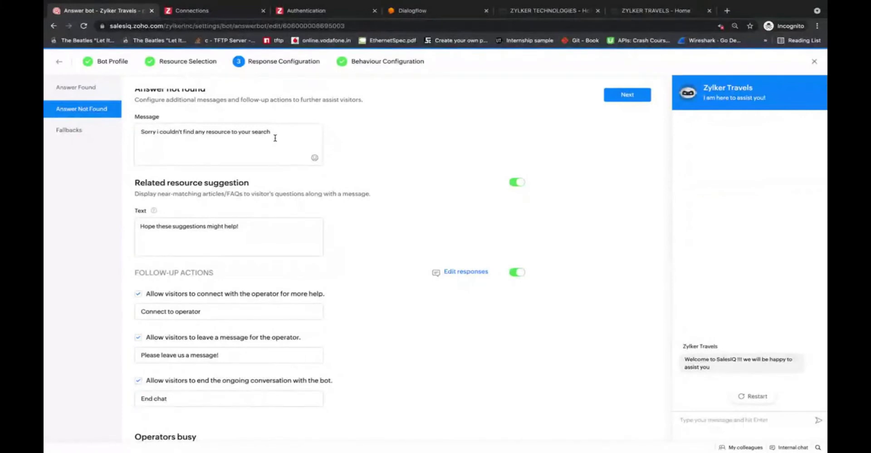
{"action": "scroll", "coordinate": [249, 190], "scroll_direction": "down", "scroll_amount": 2}
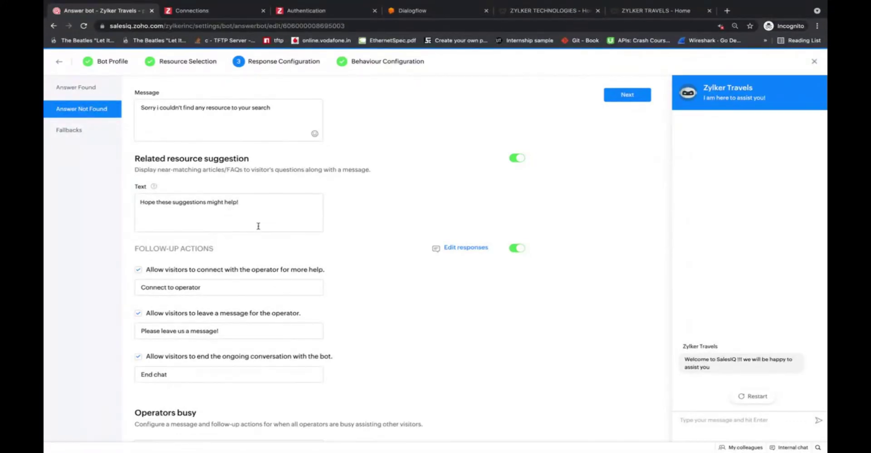
{"action": "scroll", "coordinate": [268, 212], "scroll_direction": "down", "scroll_amount": 1}
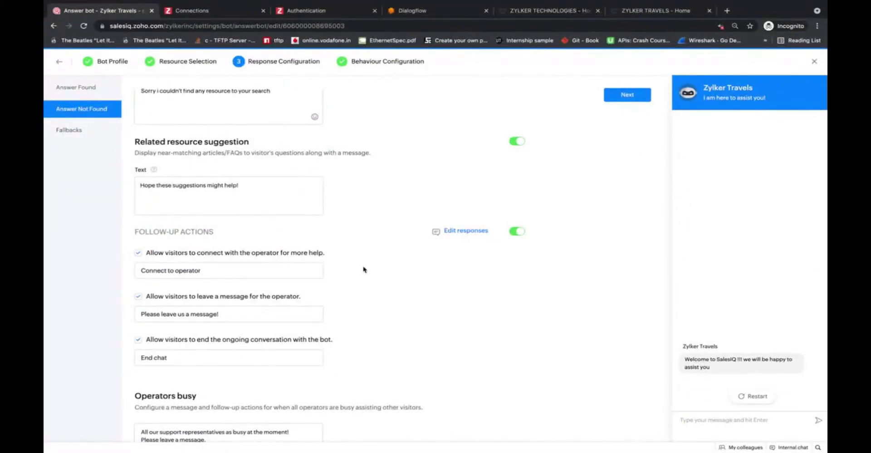
{"action": "scroll", "coordinate": [363, 270], "scroll_direction": "down", "scroll_amount": 1}
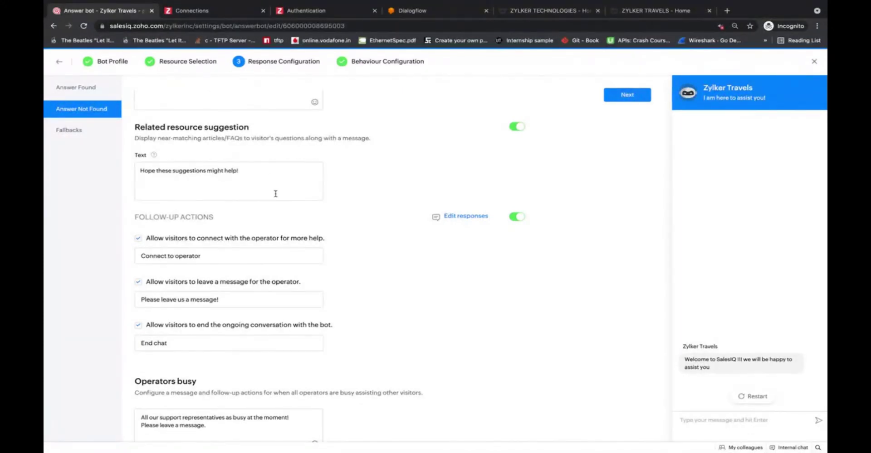
{"action": "scroll", "coordinate": [284, 210], "scroll_direction": "down", "scroll_amount": 3}
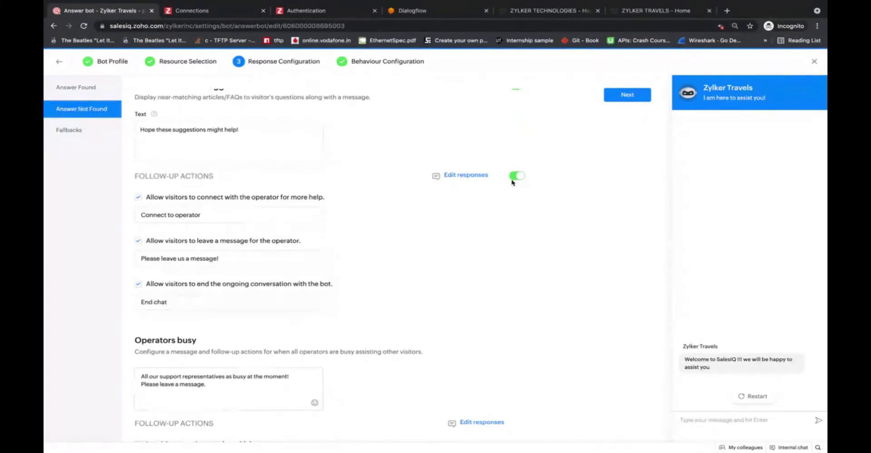
{"action": "scroll", "coordinate": [431, 238], "scroll_direction": "down", "scroll_amount": 5}
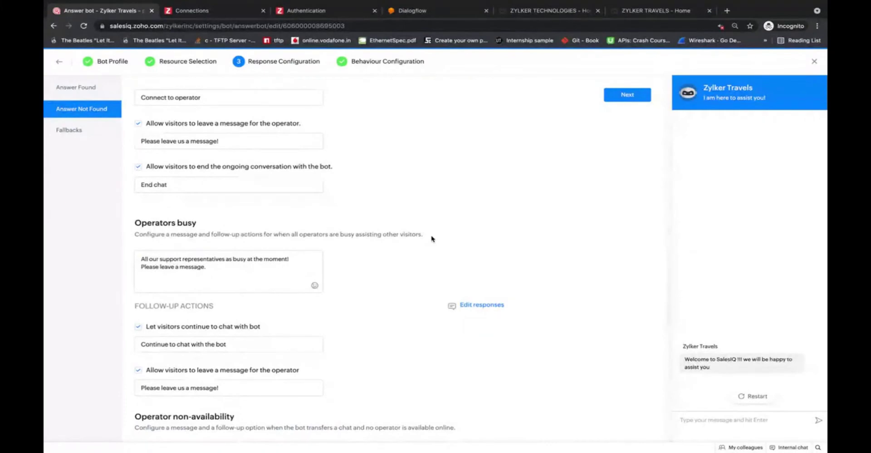
{"action": "scroll", "coordinate": [432, 239], "scroll_direction": "up", "scroll_amount": 10}
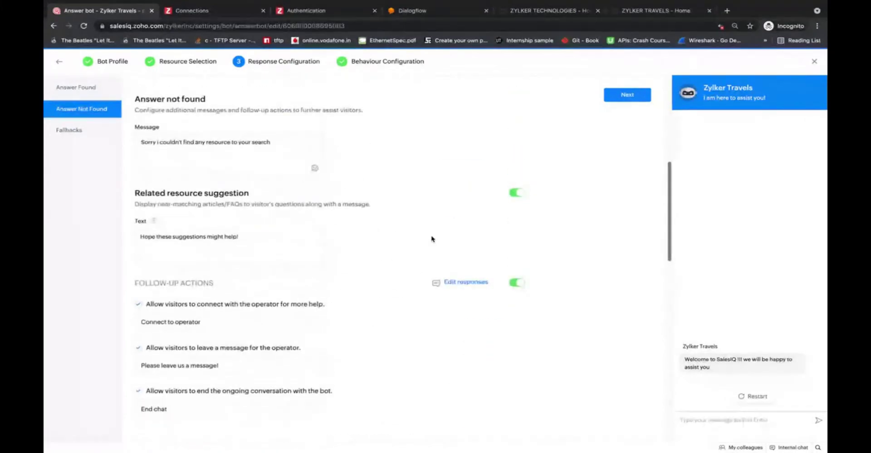
Review the fallback messages and follow-up actions for busy operators, operator non-availability and system failure
{"action": "scroll", "coordinate": [431, 239], "scroll_direction": "down", "scroll_amount": 18}
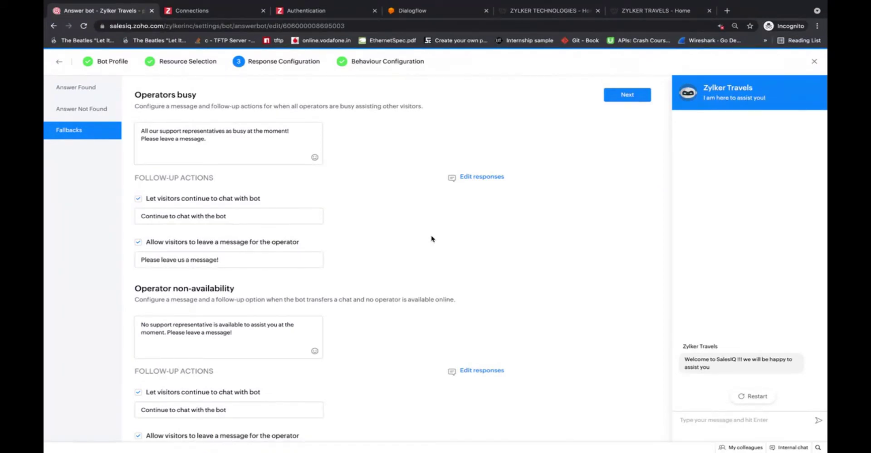
{"action": "scroll", "coordinate": [359, 251], "scroll_direction": "down", "scroll_amount": 1}
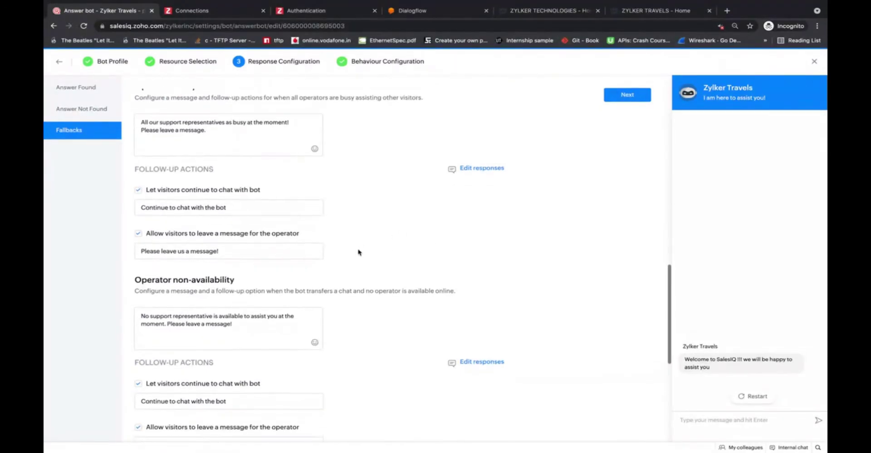
{"action": "scroll", "coordinate": [358, 252], "scroll_direction": "up", "scroll_amount": 2}
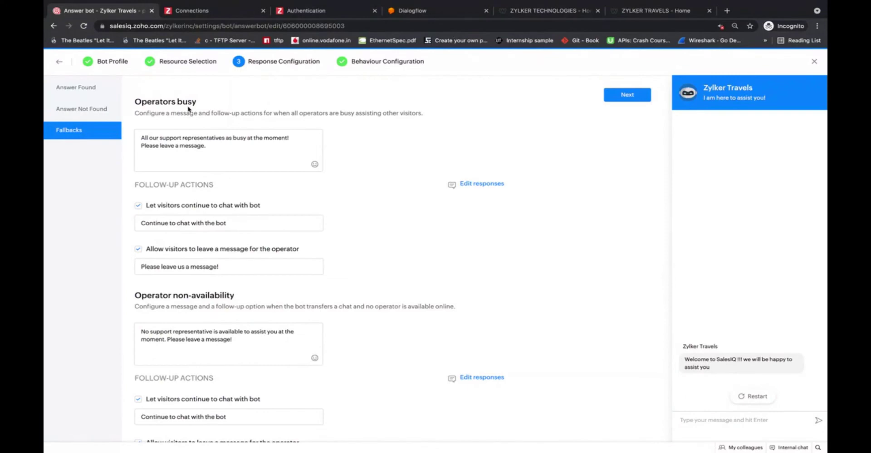
{"action": "scroll", "coordinate": [230, 291], "scroll_direction": "down", "scroll_amount": 3}
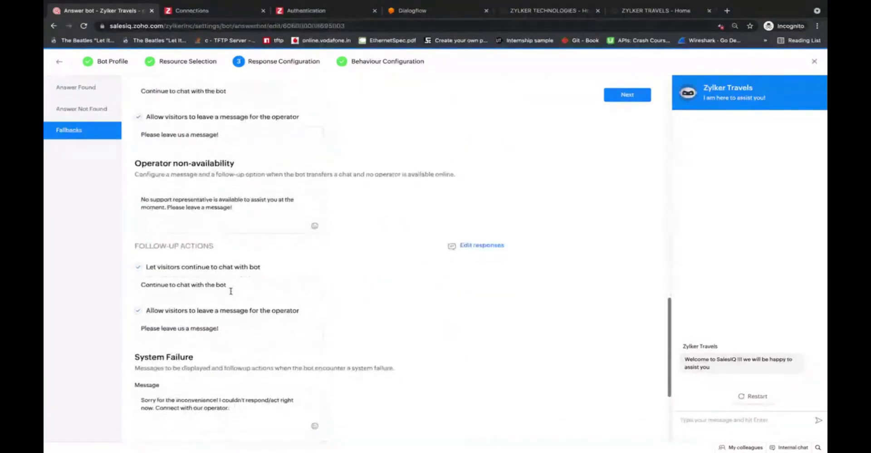
{"action": "scroll", "coordinate": [231, 291], "scroll_direction": "down", "scroll_amount": 4}
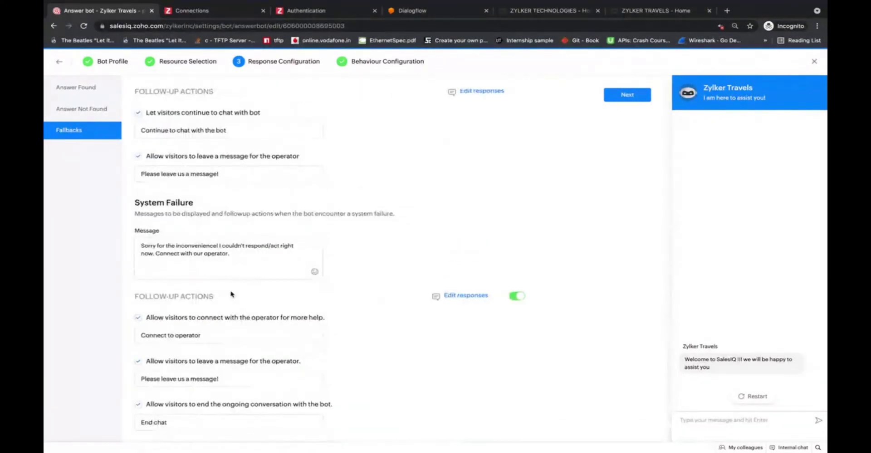
{"action": "scroll", "coordinate": [231, 295], "scroll_direction": "down", "scroll_amount": 8}
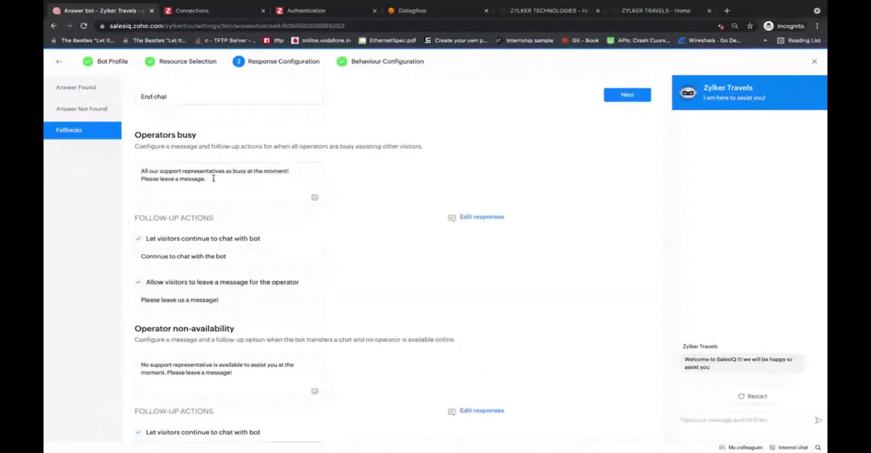
{"action": "scroll", "coordinate": [217, 220], "scroll_direction": "down", "scroll_amount": 1}
{"action": "scroll", "coordinate": [216, 220], "scroll_direction": "down", "scroll_amount": 1}
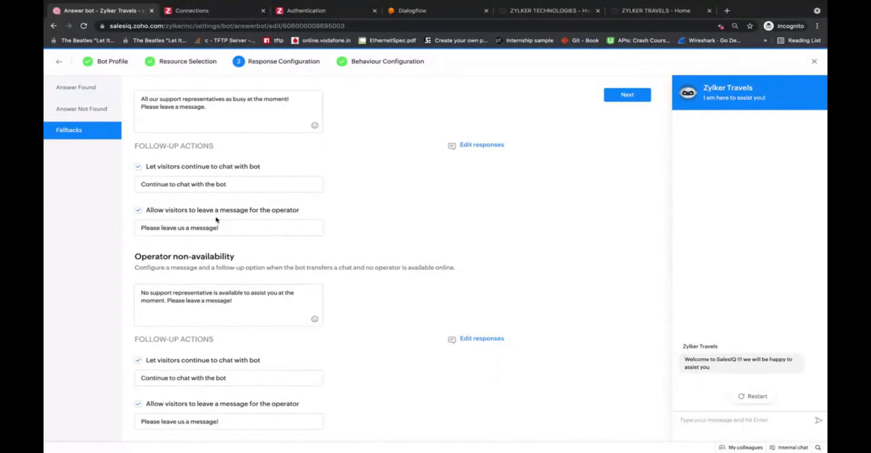
{"action": "scroll", "coordinate": [216, 219], "scroll_direction": "down", "scroll_amount": 5}
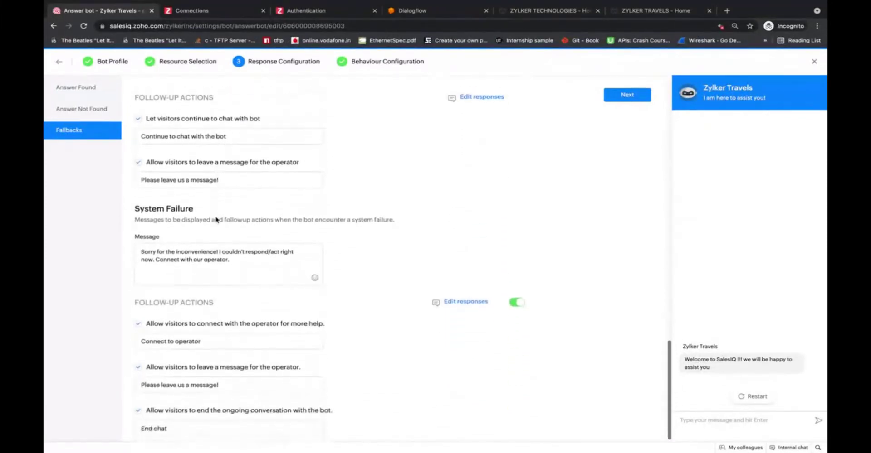
{"action": "scroll", "coordinate": [216, 220], "scroll_direction": "up", "scroll_amount": 3}
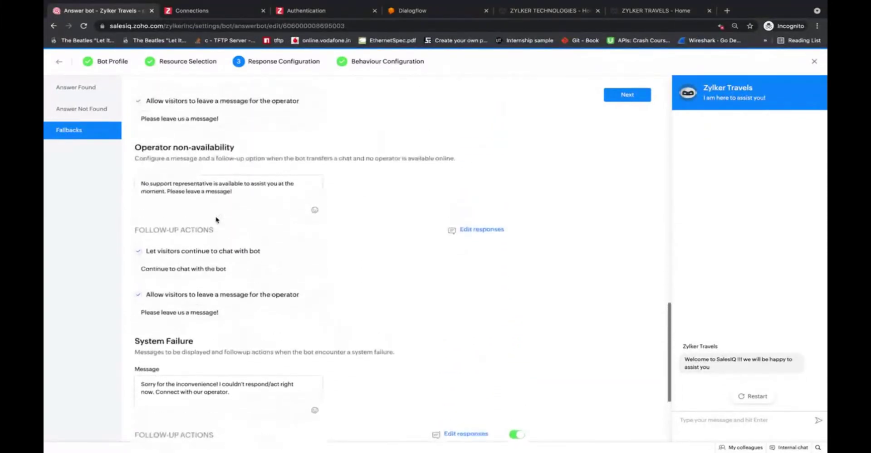
{"action": "scroll", "coordinate": [217, 220], "scroll_direction": "up", "scroll_amount": 4}
{"action": "scroll", "coordinate": [216, 219], "scroll_direction": "down", "scroll_amount": 7}
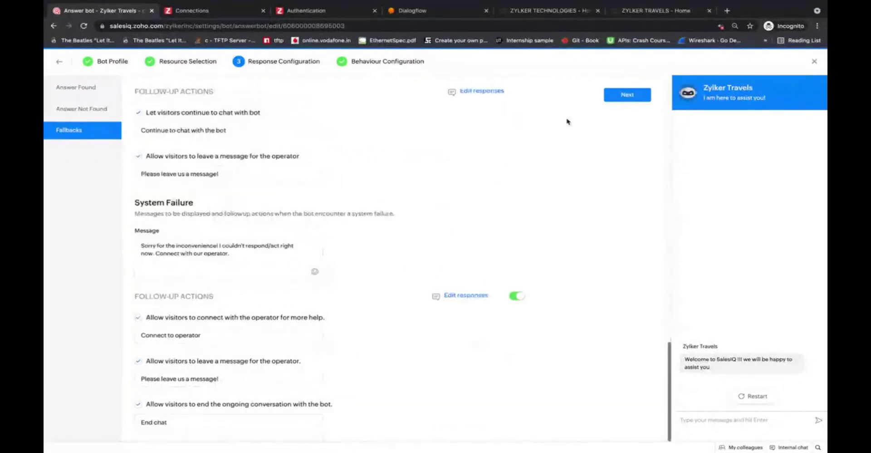
Continue to the behaviour configuration and review the proactive interaction rules and the greeting message
{"action": "left_click", "coordinate": [631, 97]}
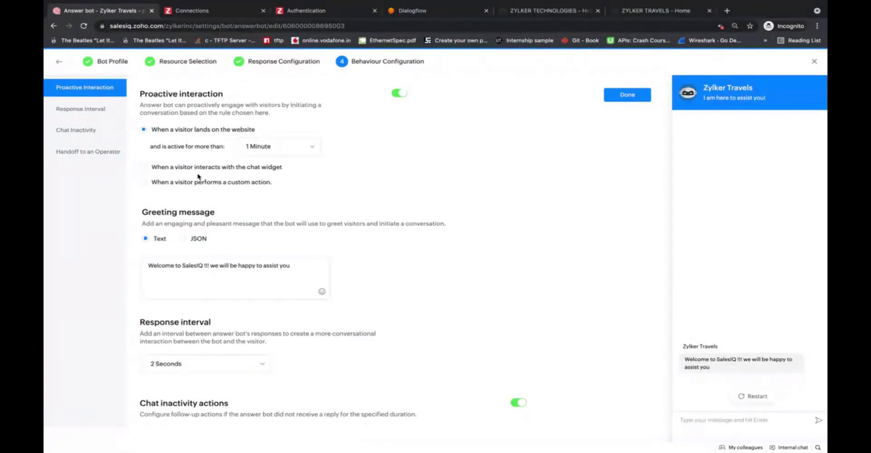
{"action": "scroll", "coordinate": [204, 191], "scroll_direction": "down", "scroll_amount": 1}
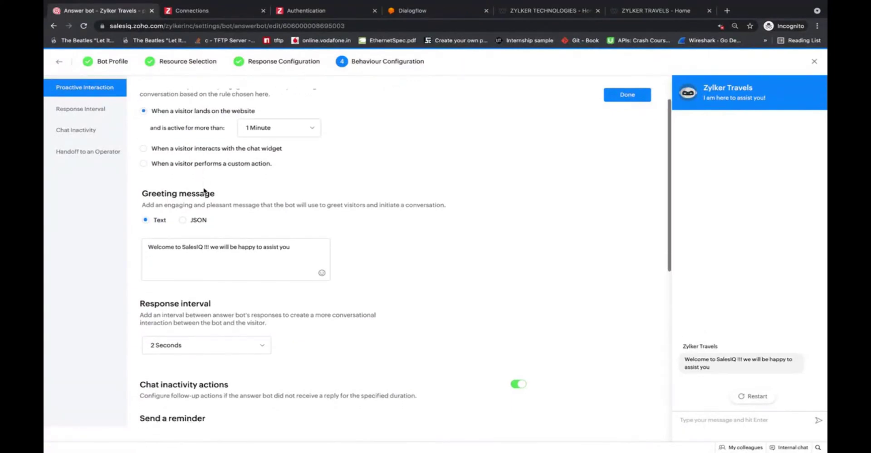
{"action": "scroll", "coordinate": [204, 190], "scroll_direction": "down", "scroll_amount": 1}
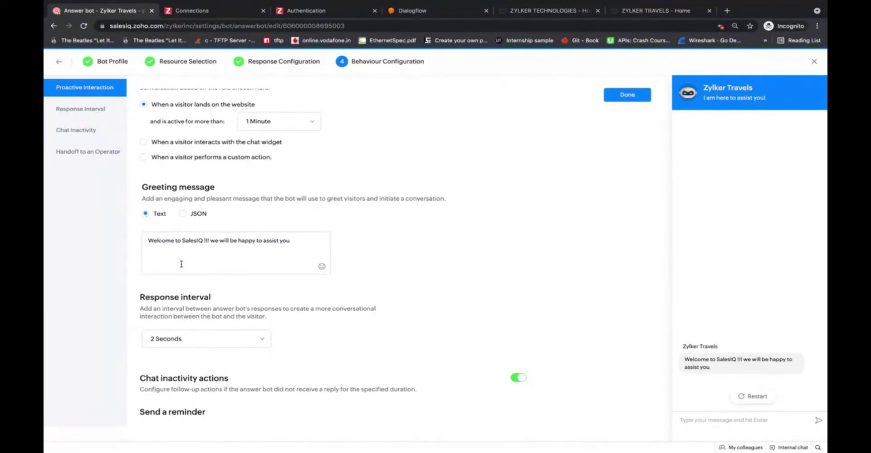
{"action": "scroll", "coordinate": [181, 263], "scroll_direction": "down", "scroll_amount": 3}
{"action": "scroll", "coordinate": [181, 265], "scroll_direction": "down", "scroll_amount": 3}
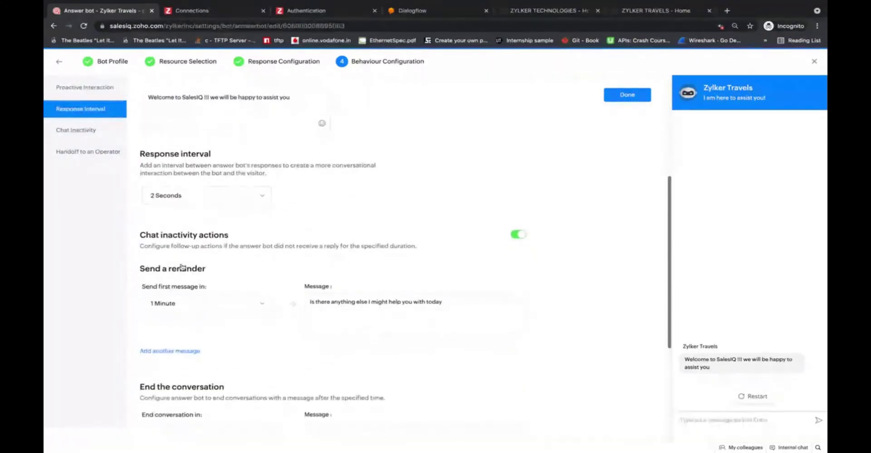
Set the answer bot's response interval to Immediate
{"action": "scroll", "coordinate": [181, 266], "scroll_direction": "down", "scroll_amount": 1}
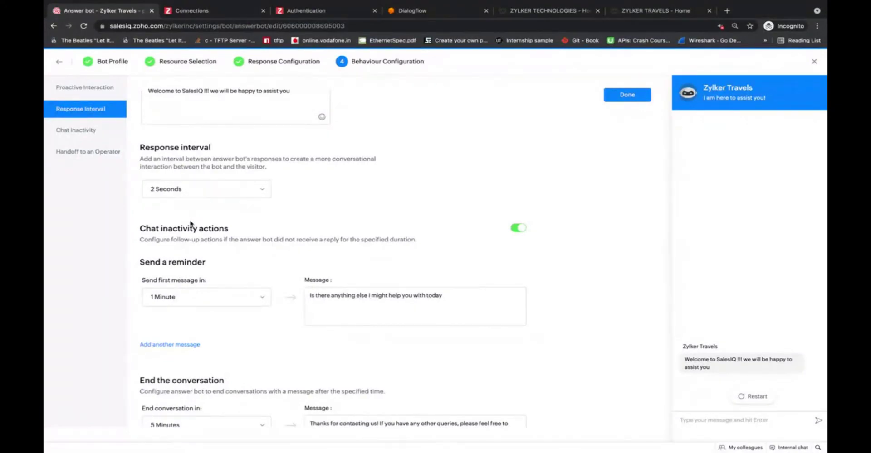
{"action": "left_click", "coordinate": [176, 189]}
{"action": "left_click", "coordinate": [177, 248]}
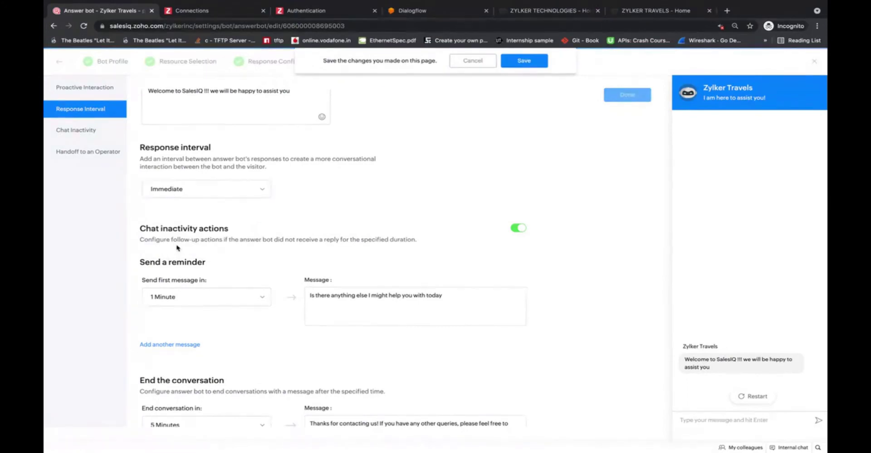
Review the chat inactivity actions, including the reminder and end-of-conversation messages, down to the operator handoff settings
{"action": "scroll", "coordinate": [239, 204], "scroll_direction": "down", "scroll_amount": 1}
{"action": "scroll", "coordinate": [285, 214], "scroll_direction": "down", "scroll_amount": 1}
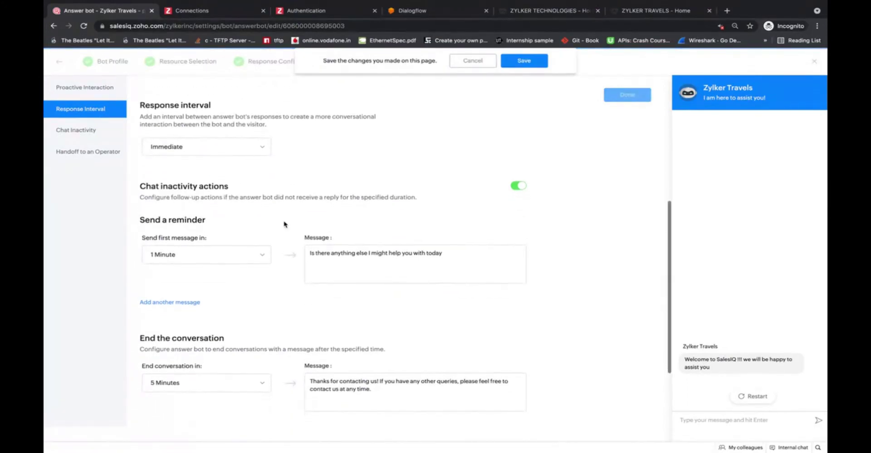
{"action": "scroll", "coordinate": [285, 224], "scroll_direction": "down", "scroll_amount": 1}
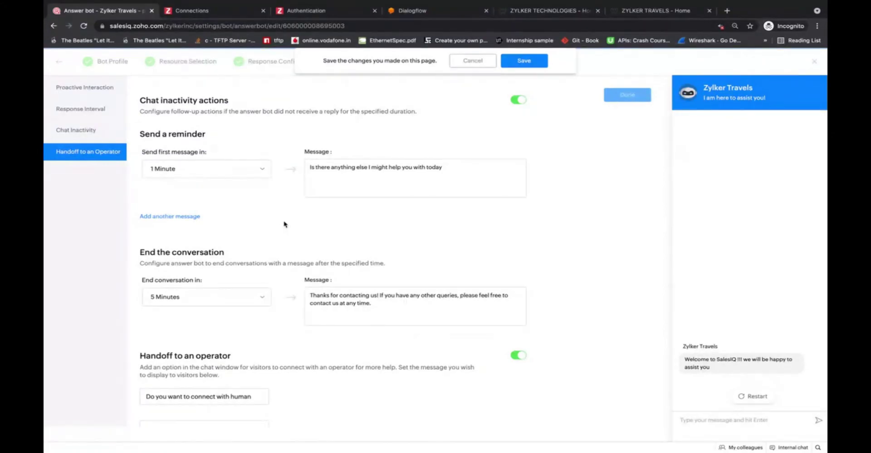
Save the behaviour configuration changes, finish the Zylker Travels answer bot setup and exit the settings to the live view
{"action": "scroll", "coordinate": [285, 224], "scroll_direction": "down", "scroll_amount": 1}
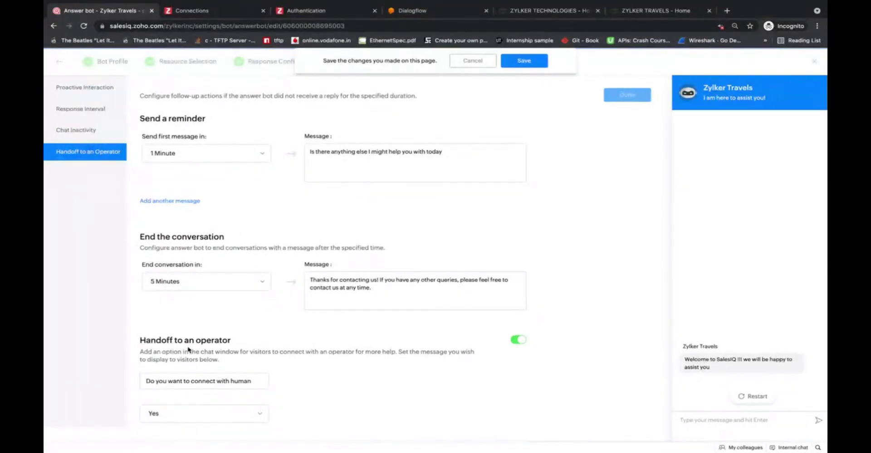
{"action": "left_click", "coordinate": [525, 63]}
{"action": "left_click", "coordinate": [620, 95]}
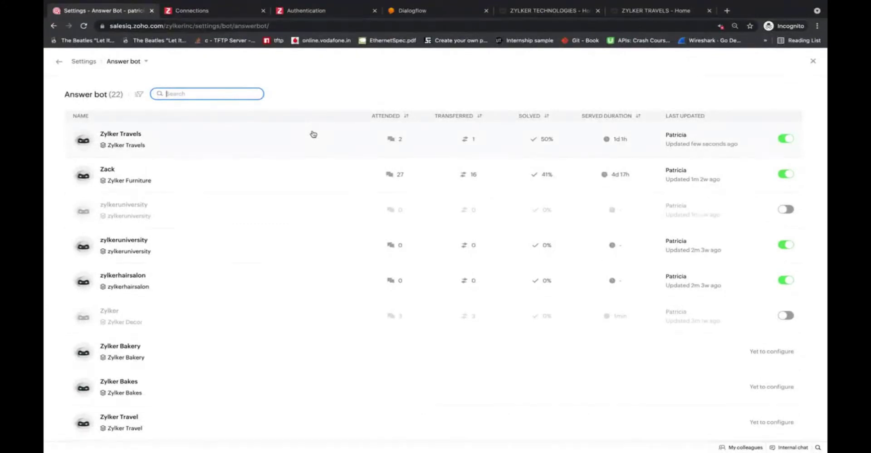
{"action": "left_click", "coordinate": [813, 62]}
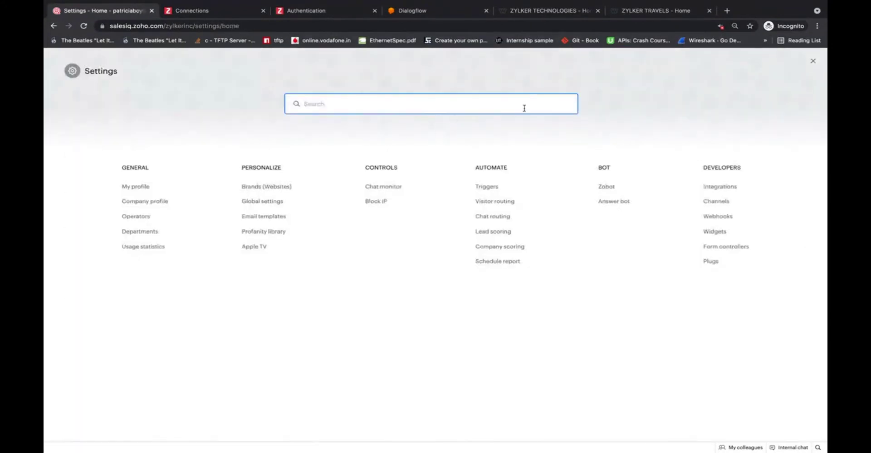
{"action": "left_click", "coordinate": [812, 65]}
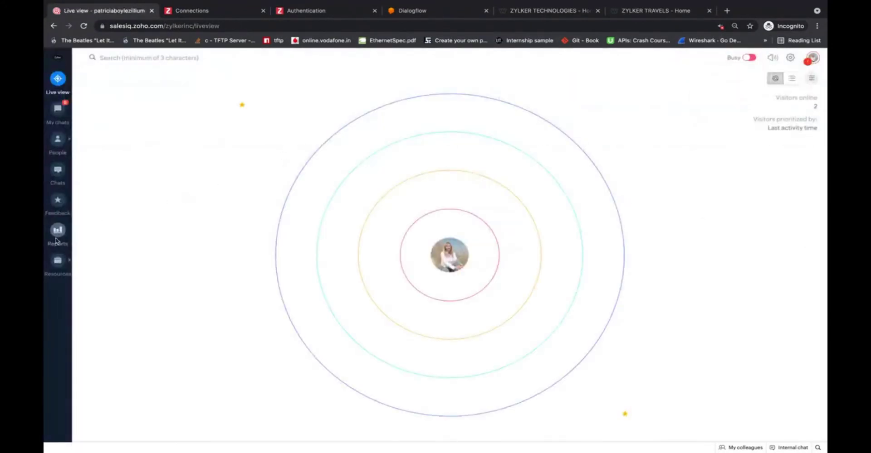
Open the Articles resources and browse the list of articles available to the answer bot
{"action": "mouse_move", "coordinate": [59, 261]}
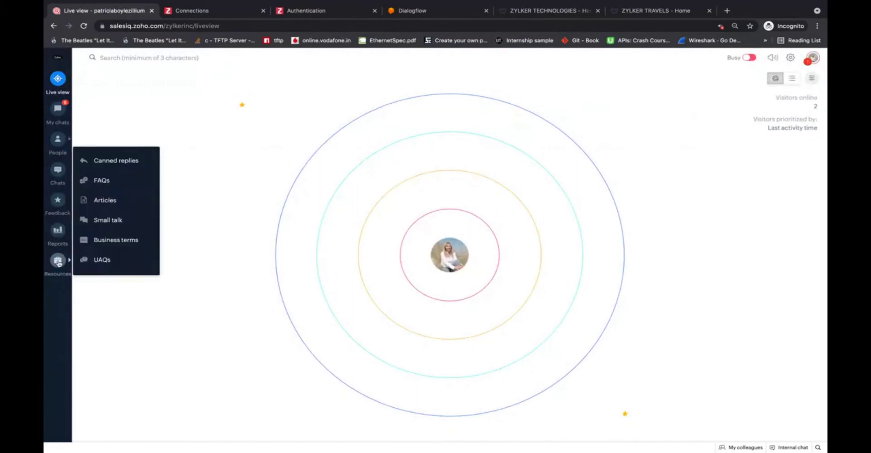
{"action": "left_click", "coordinate": [106, 200]}
{"action": "scroll", "coordinate": [196, 207], "scroll_direction": "down", "scroll_amount": 10}
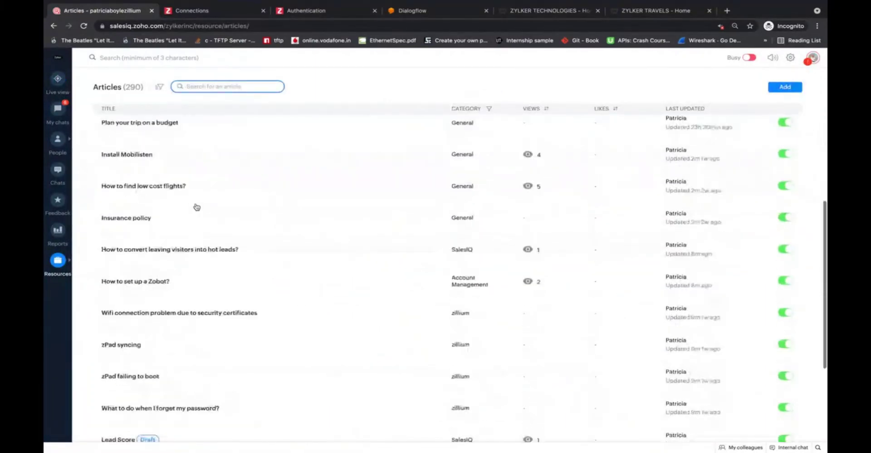
{"action": "scroll", "coordinate": [195, 207], "scroll_direction": "down", "scroll_amount": 11}
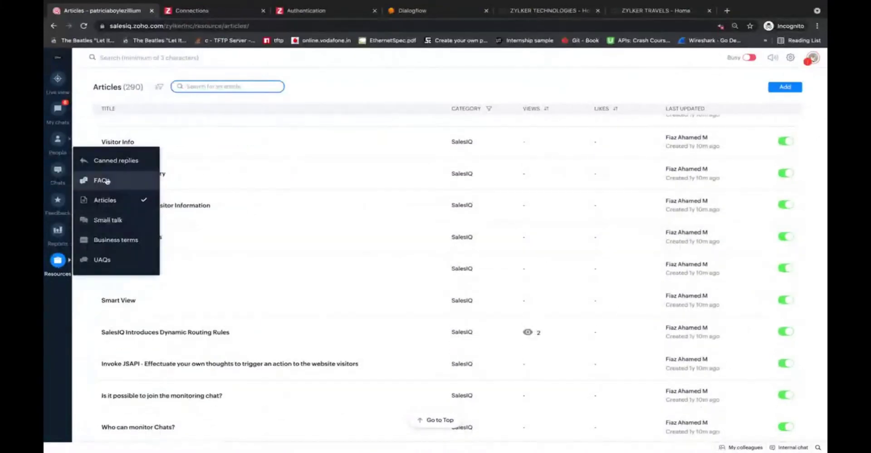
Open the FAQs resources and set the operator status to Available
{"action": "left_click", "coordinate": [107, 180]}
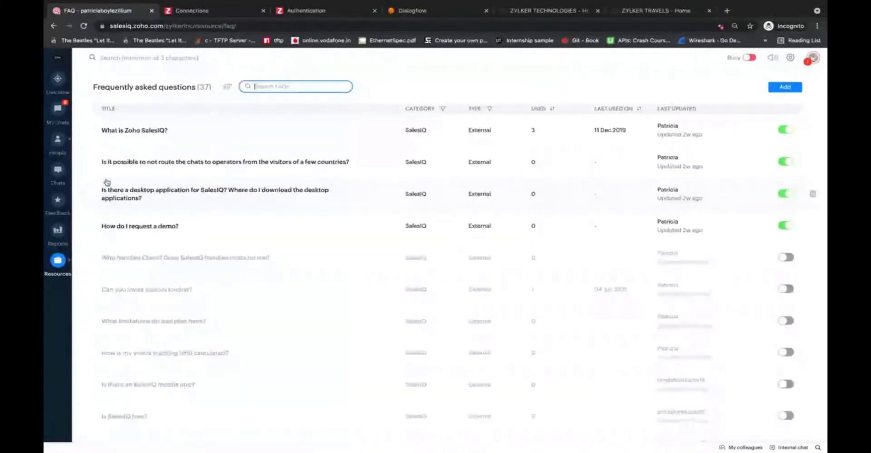
{"action": "left_click", "coordinate": [749, 59]}
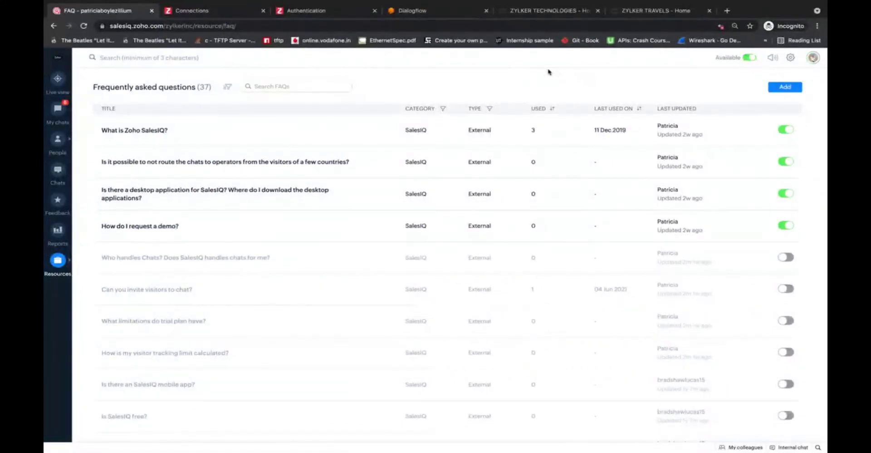
Browse the FAQs and review the question variants and response of "What is Zoho SalesIQ?", closing the entry when done
{"action": "scroll", "coordinate": [294, 243], "scroll_direction": "down", "scroll_amount": 1}
{"action": "scroll", "coordinate": [294, 243], "scroll_direction": "down", "scroll_amount": 10}
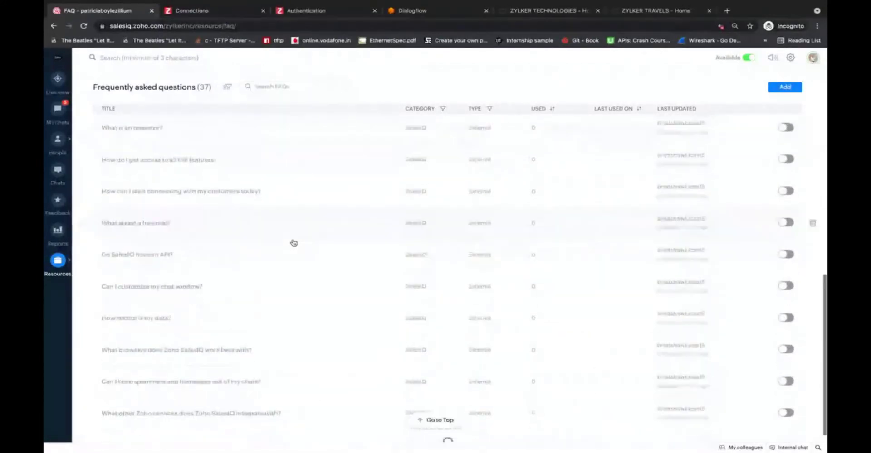
{"action": "scroll", "coordinate": [294, 243], "scroll_direction": "up", "scroll_amount": 15}
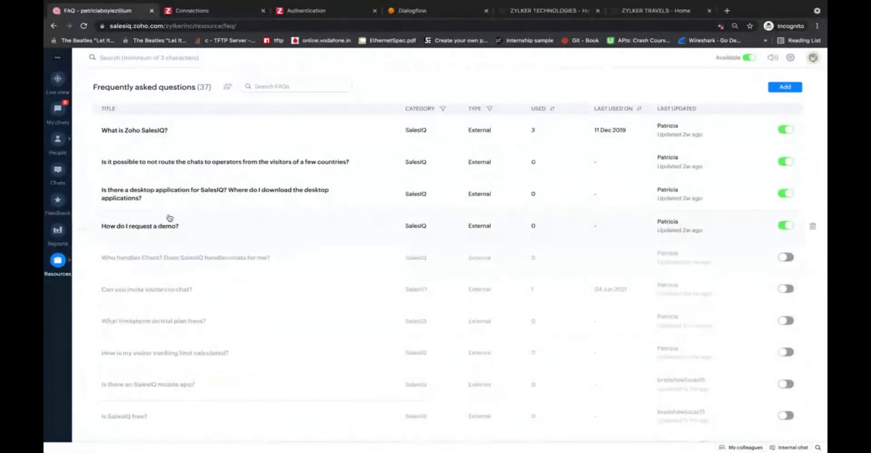
{"action": "left_click", "coordinate": [213, 136]}
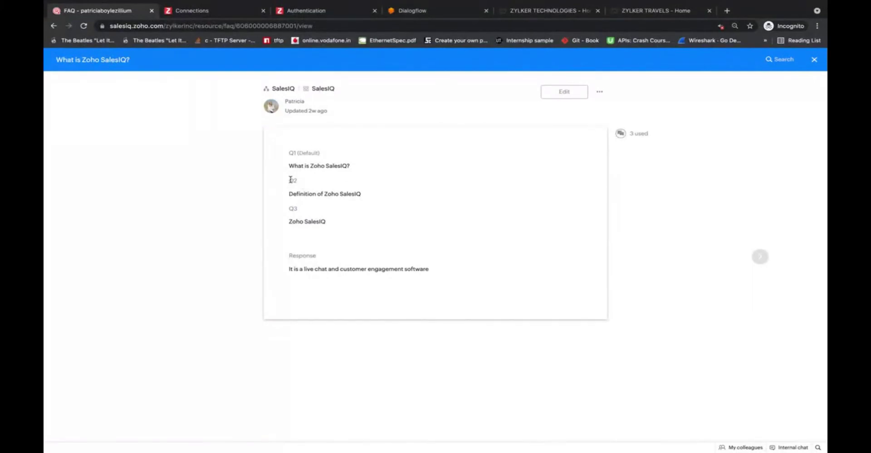
{"action": "left_click_drag", "start_coordinate": [290, 166], "coordinate": [350, 169]}
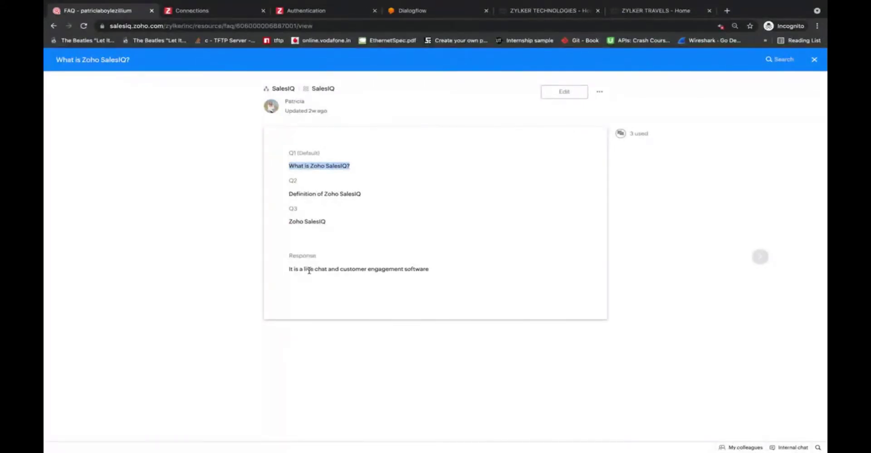
{"action": "left_click", "coordinate": [814, 61]}
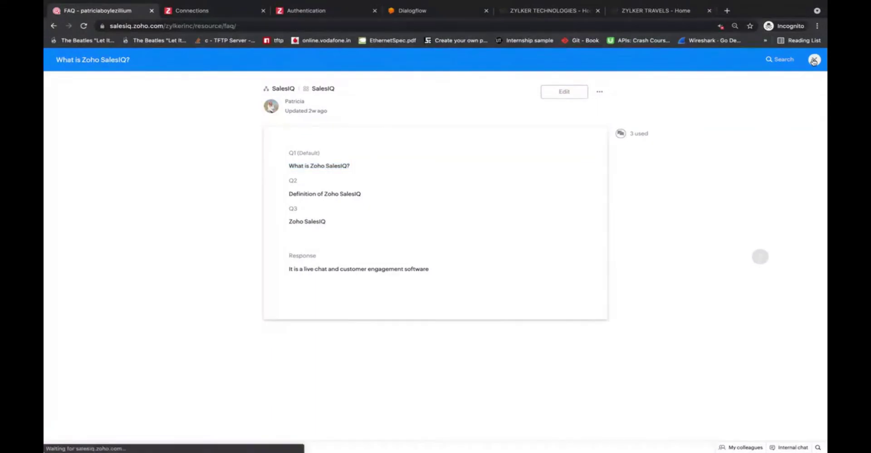
Return to the list of articles in the resources
{"action": "mouse_move", "coordinate": [58, 260]}
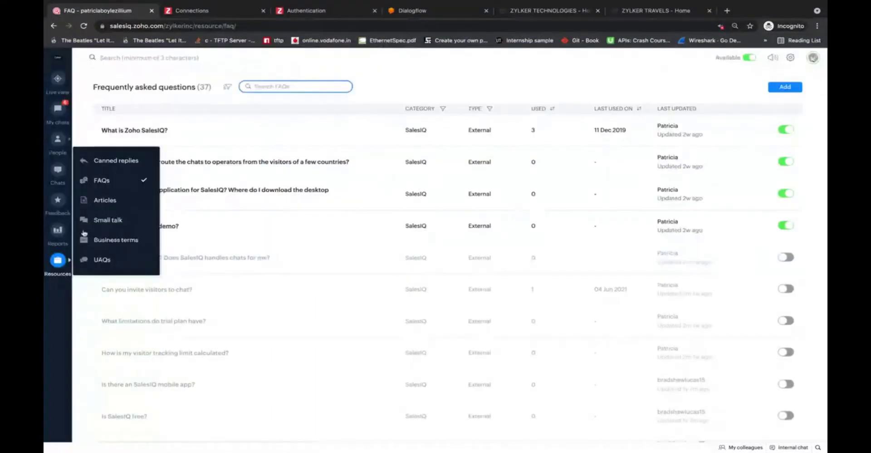
{"action": "left_click", "coordinate": [105, 201]}
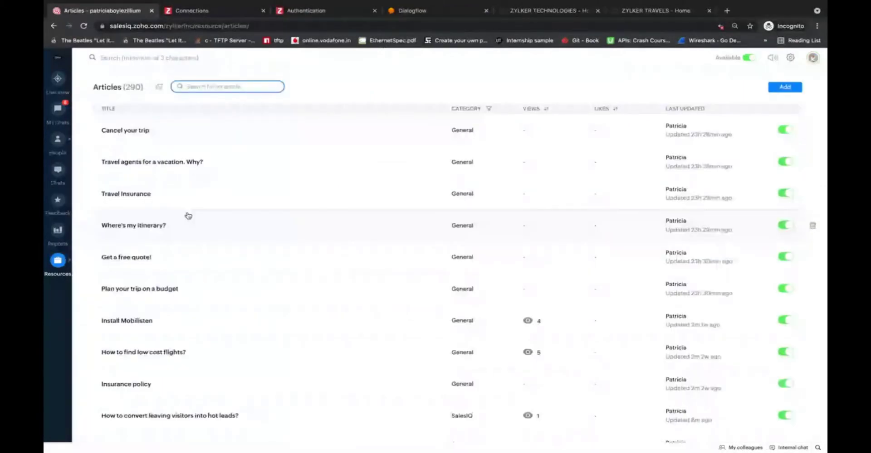
Switch to the Zoho ShowTime session and stop the screen share
{"action": "key", "text": "ctrl+Right"}
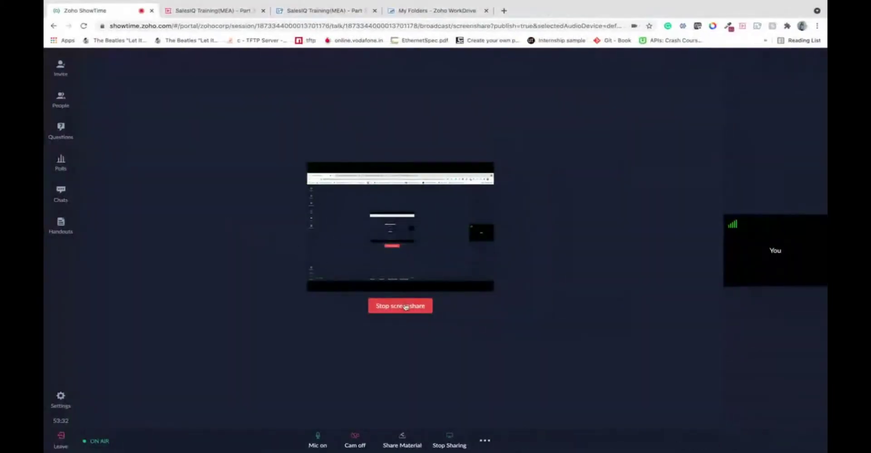
{"action": "left_click", "coordinate": [405, 307]}
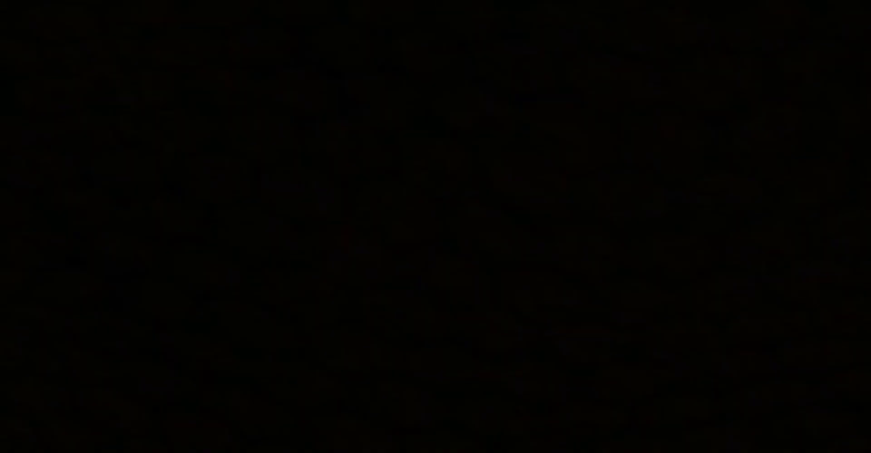